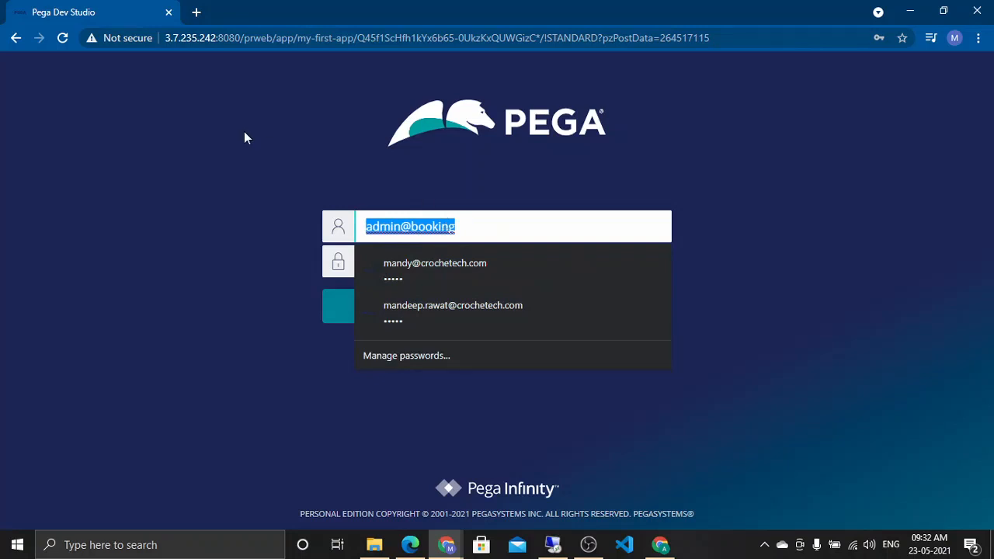
text(ad)
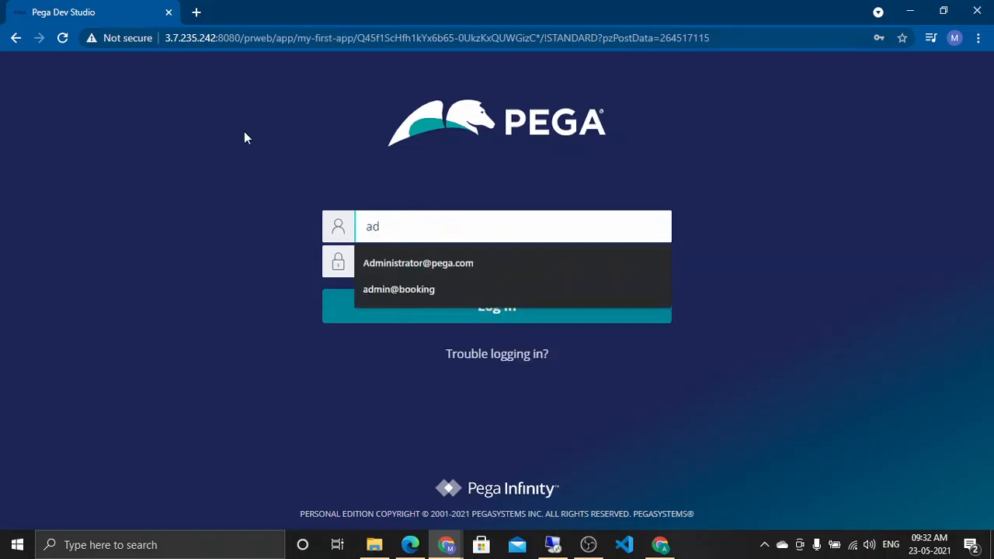
key(BackSpace)
key(BackSpace)
key(Escape)
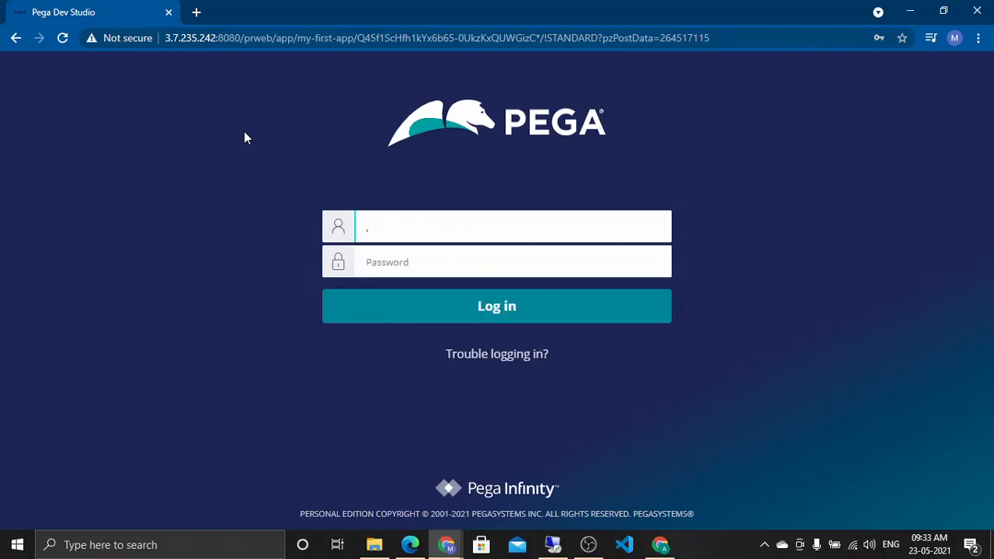
Log in with the saved operator account, filling in its user name and password from the stored credentials.
text(man)
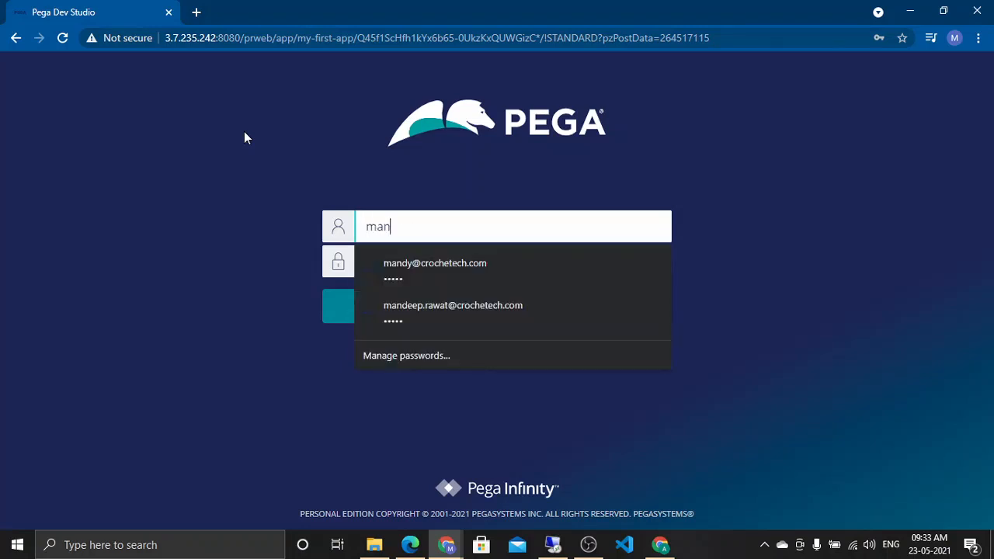
key(Down)
key(Return)
key(Return)
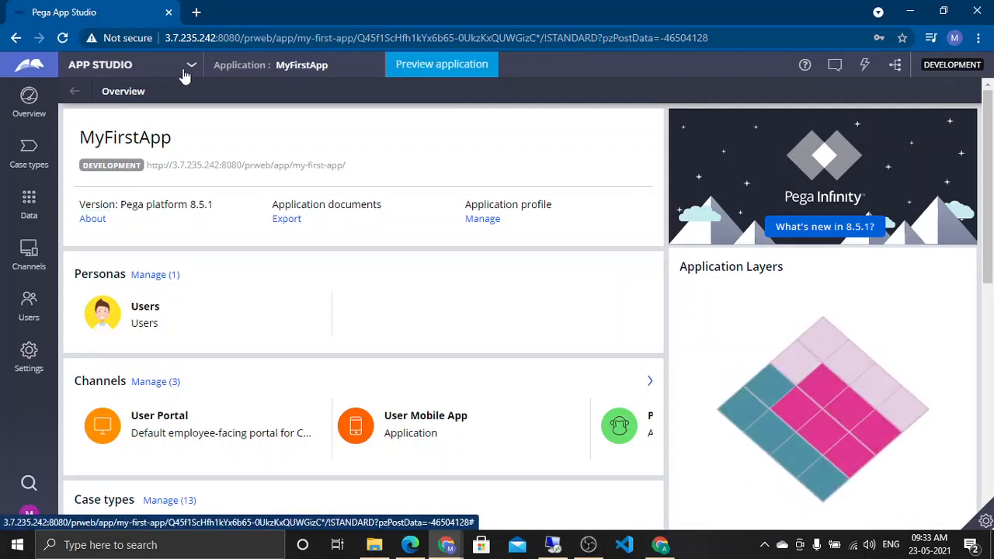
Switch the workspace from App Studio to Dev Studio.
click(192, 66)
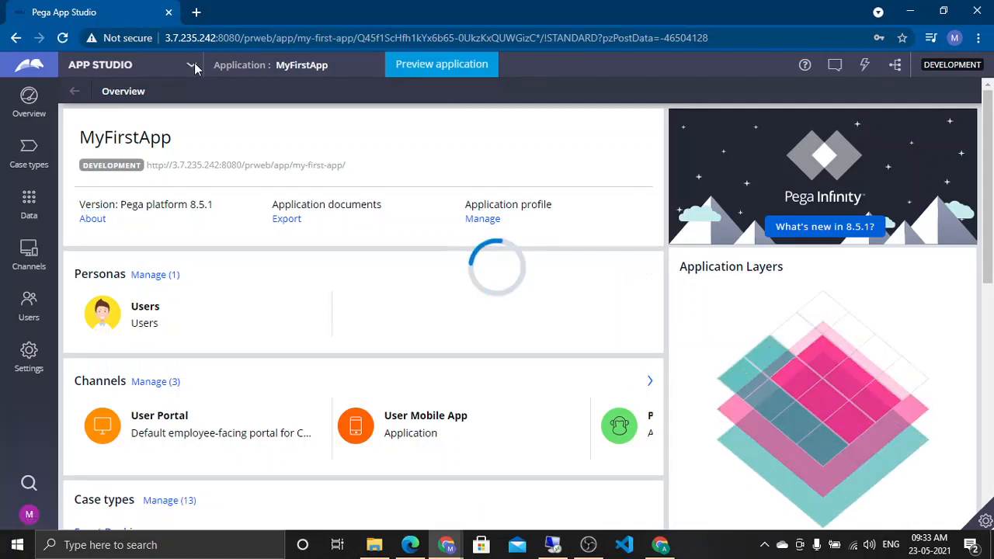
click(191, 66)
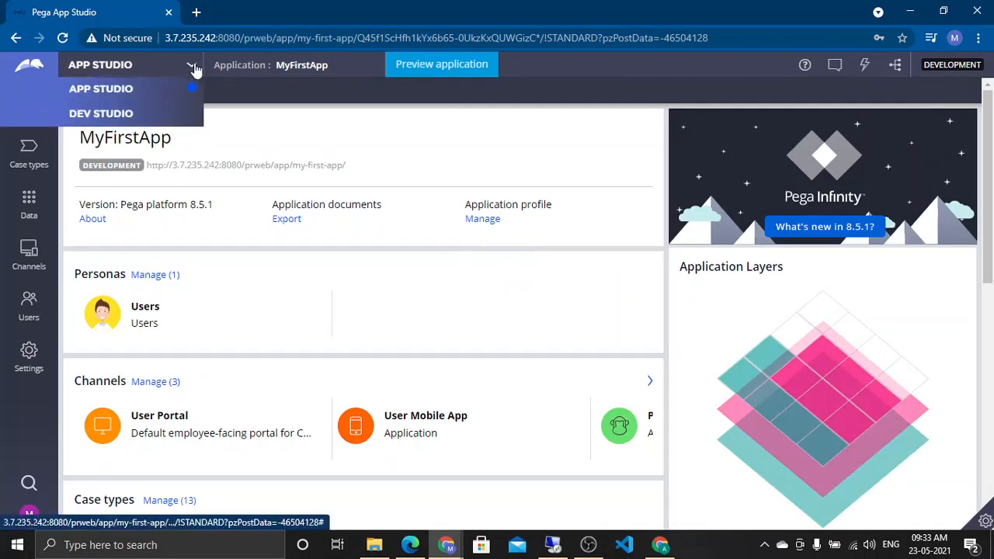
click(157, 117)
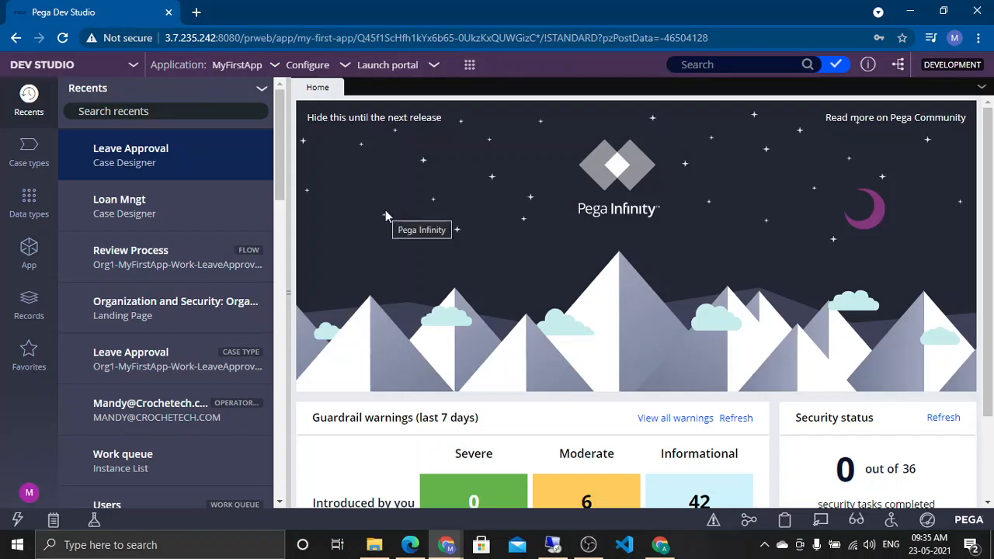
Start creating a new REST integration from the connector integration options for the MyFirstApp application.
click(261, 68)
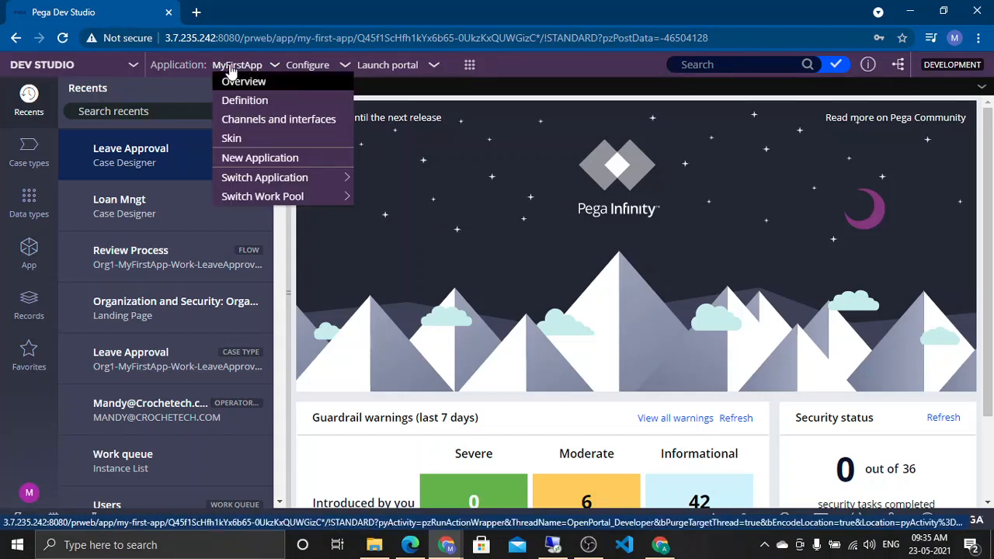
click(309, 68)
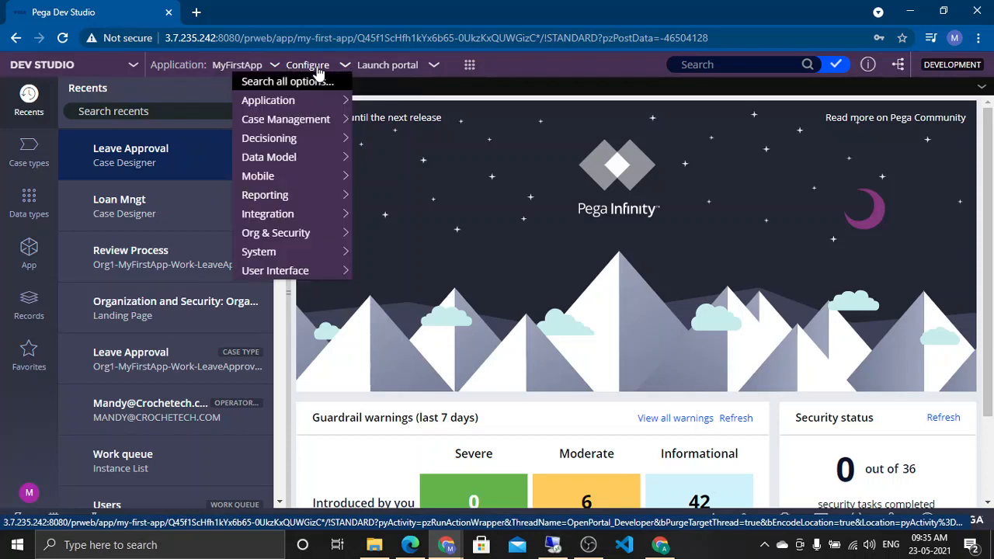
mouse_move(295, 218)
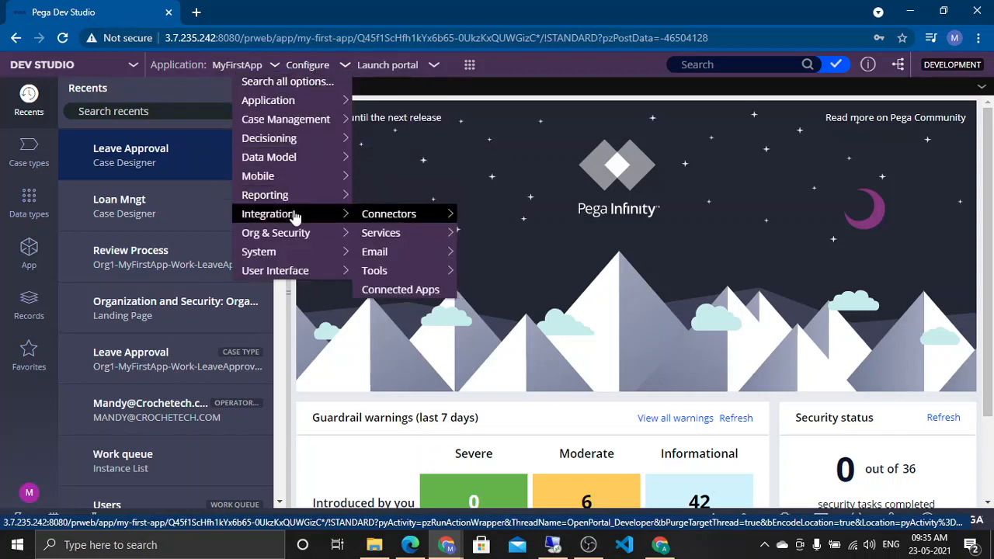
mouse_move(383, 220)
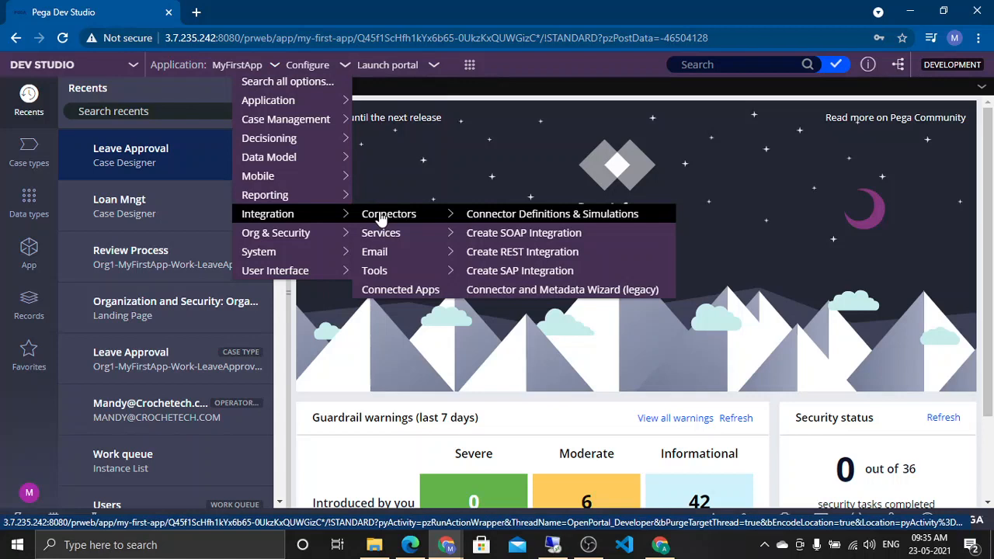
click(497, 256)
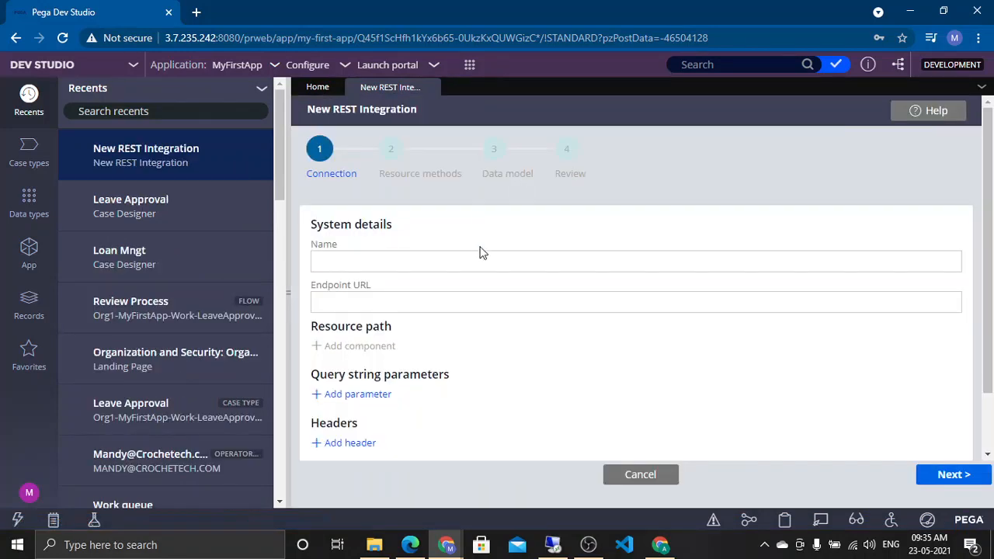
Switch to Postman in the remote desktop session, copy the full OpenWeatherMap GET request URL, and return to Pega Dev Studio.
click(400, 304)
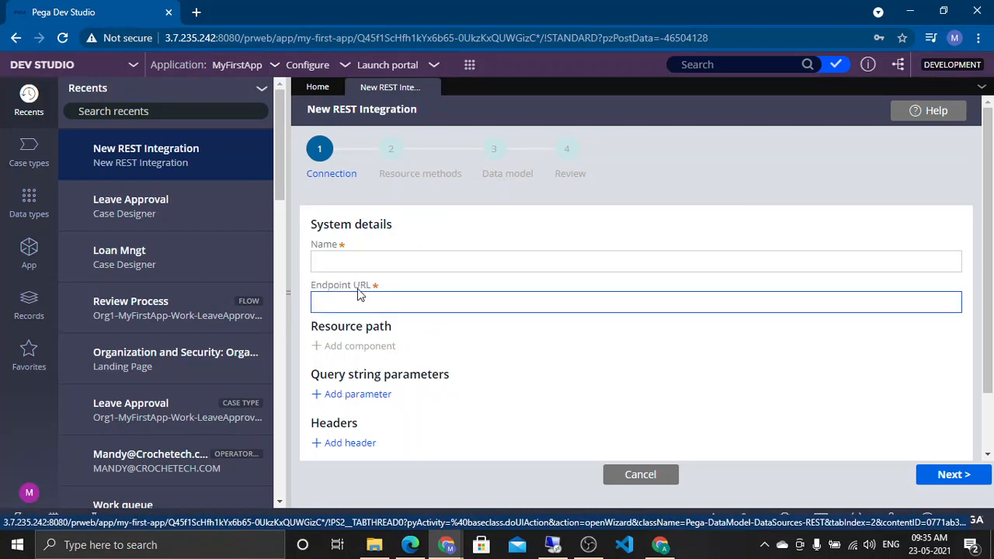
click(553, 545)
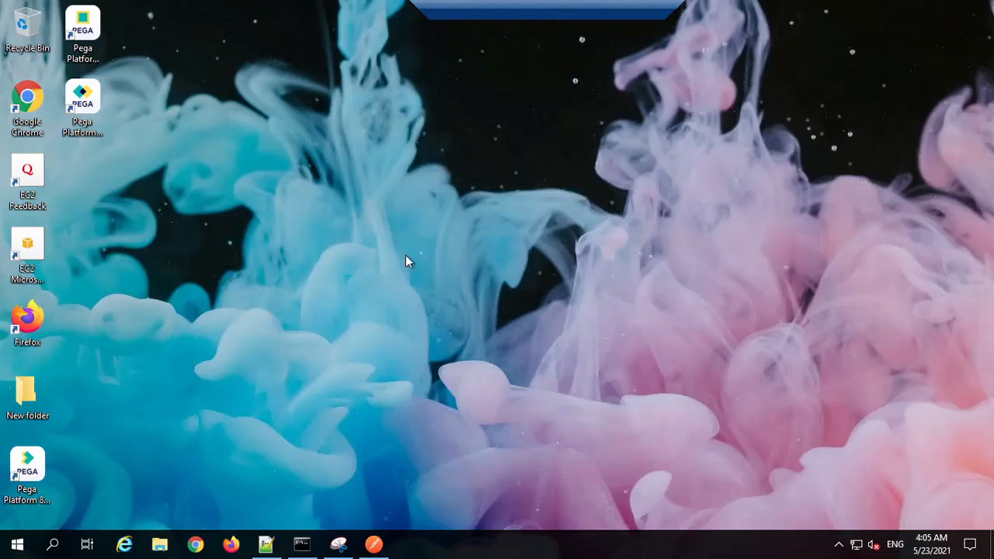
click(373, 546)
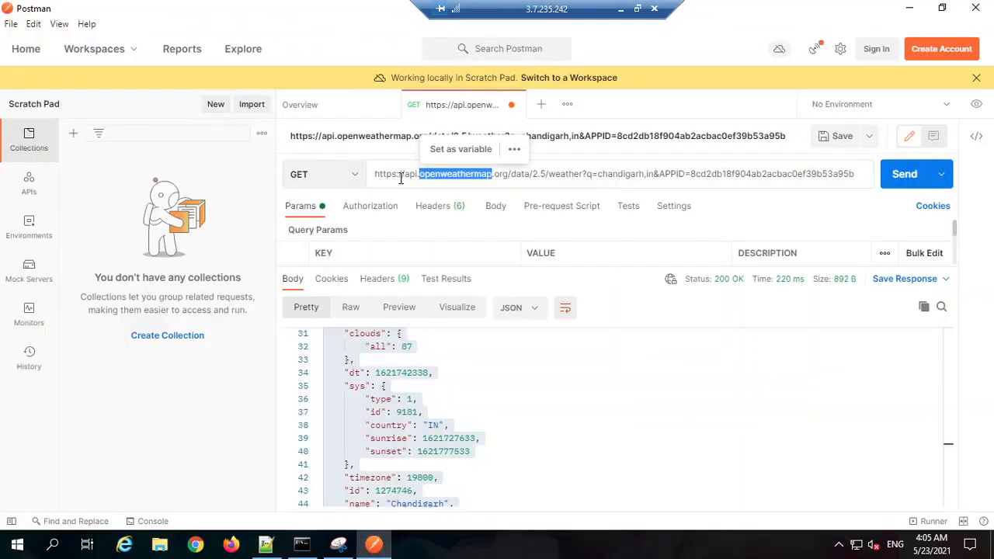
click(402, 178)
triple_click(411, 174)
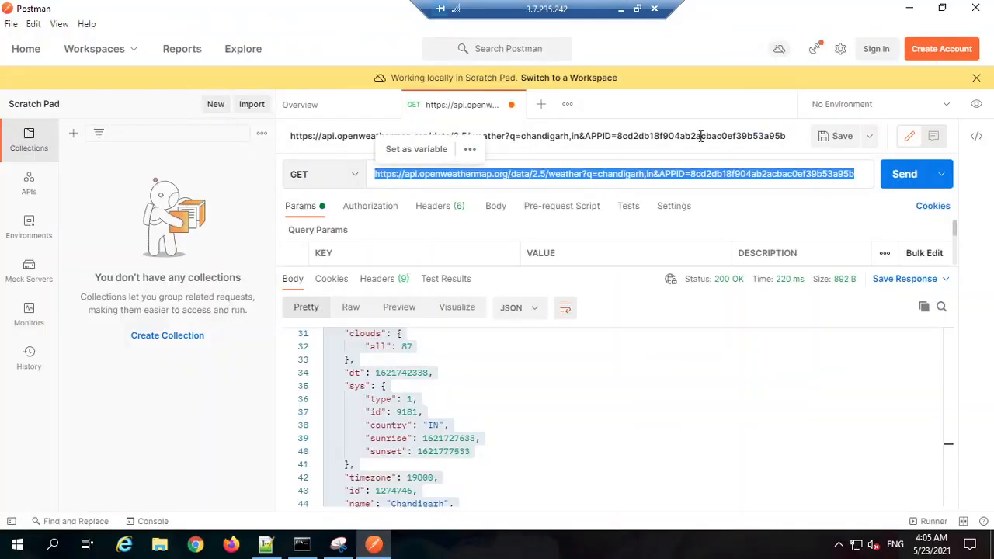
click(908, 8)
click(621, 8)
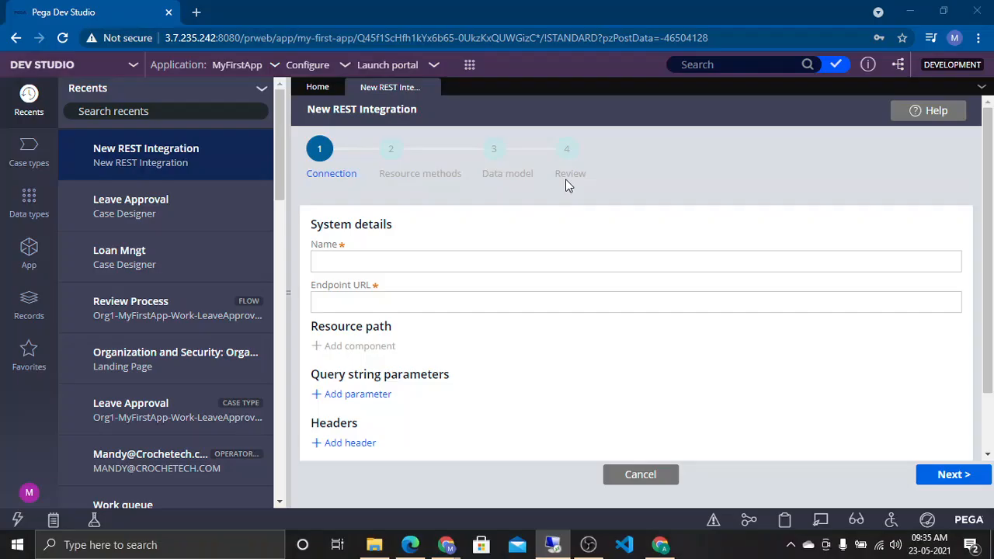
Paste the copied OpenWeatherMap URL with its API key as the endpoint URL and name the system WeatherAPI.
click(431, 303)
key(ctrl+v)
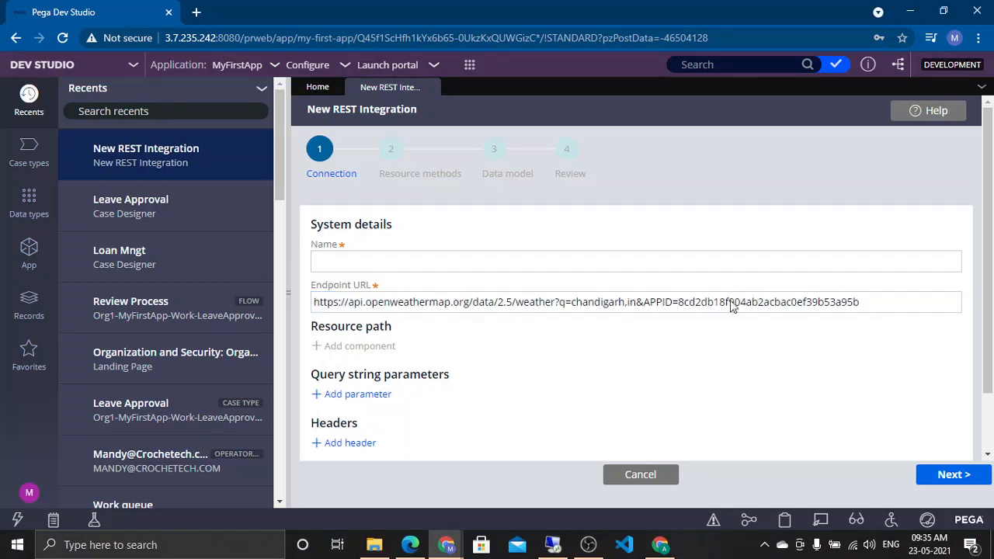
click(491, 257)
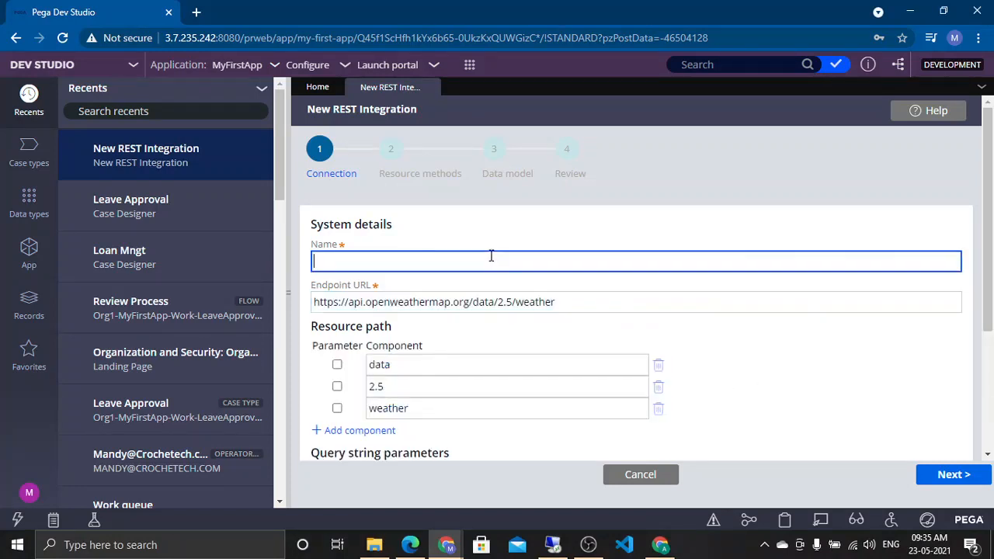
text(WeatherAPI)
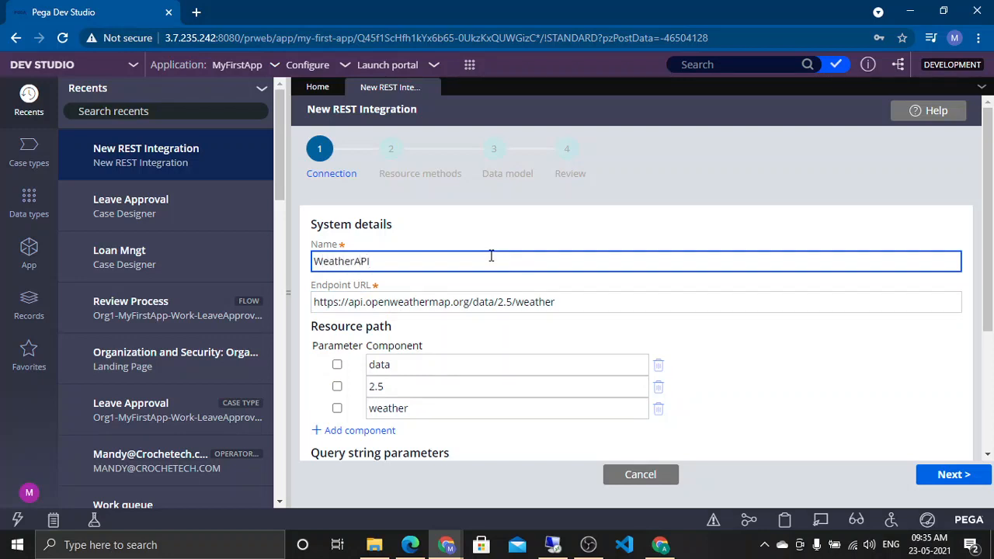
click(715, 344)
double_click(408, 261)
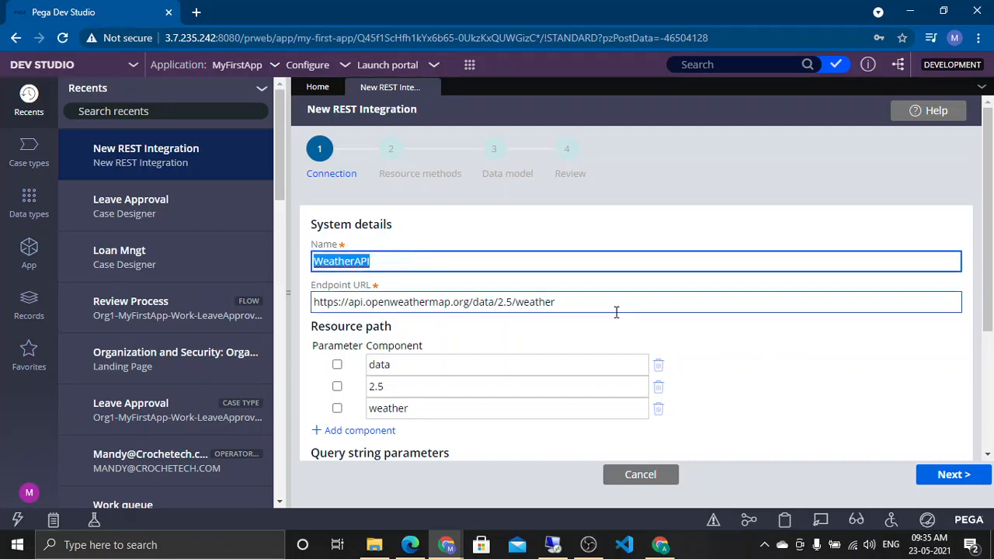
double_click(376, 264)
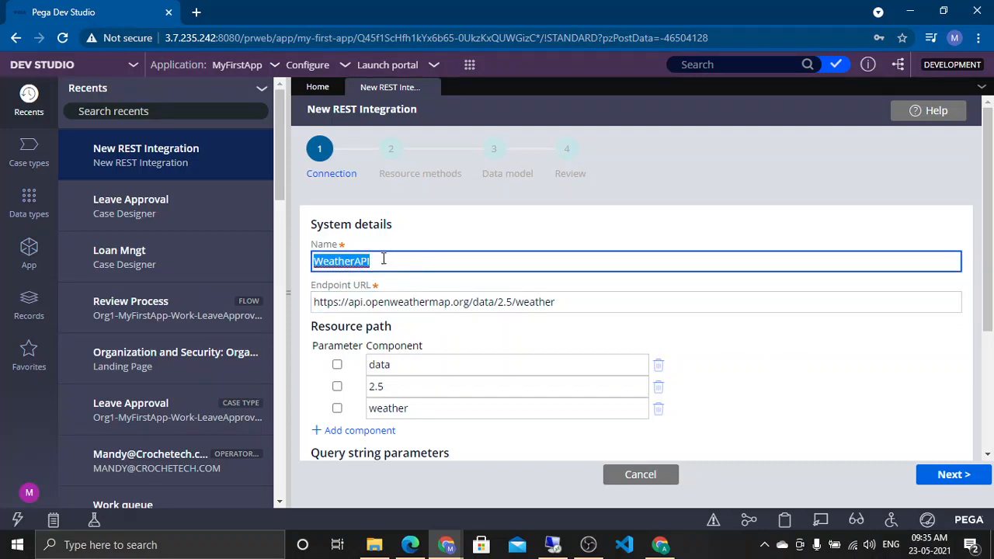
double_click(342, 261)
double_click(346, 264)
triple_click(582, 308)
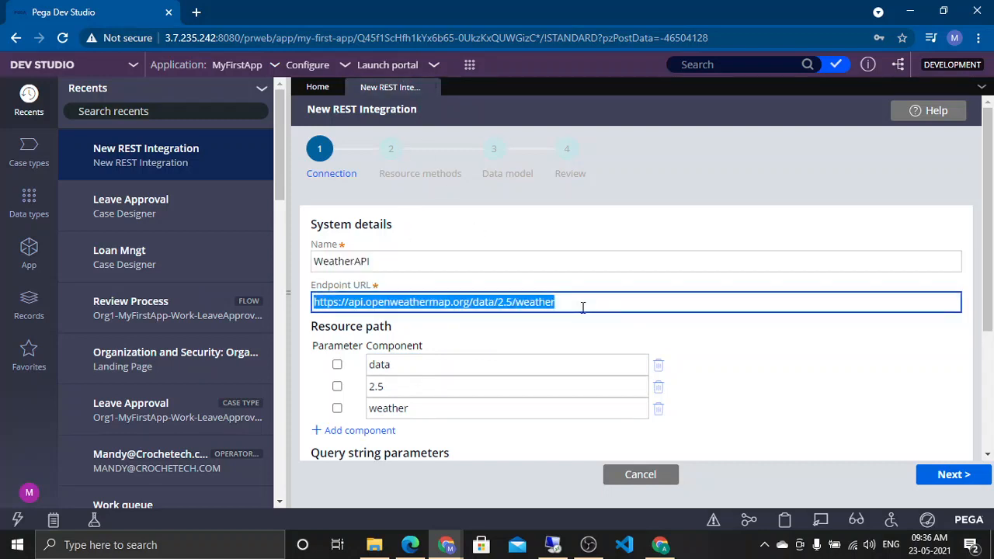
click(400, 255)
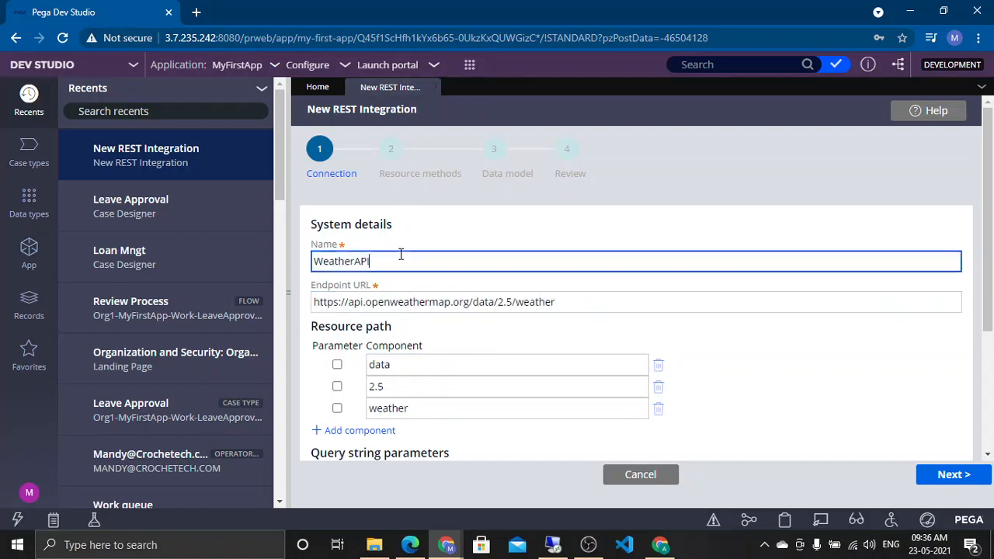
double_click(400, 255)
Review the resource path, query string parameters, headers and authentication, and continue to the resource methods.
scroll(837, 420, down, 1)
scroll(837, 419, down, 2)
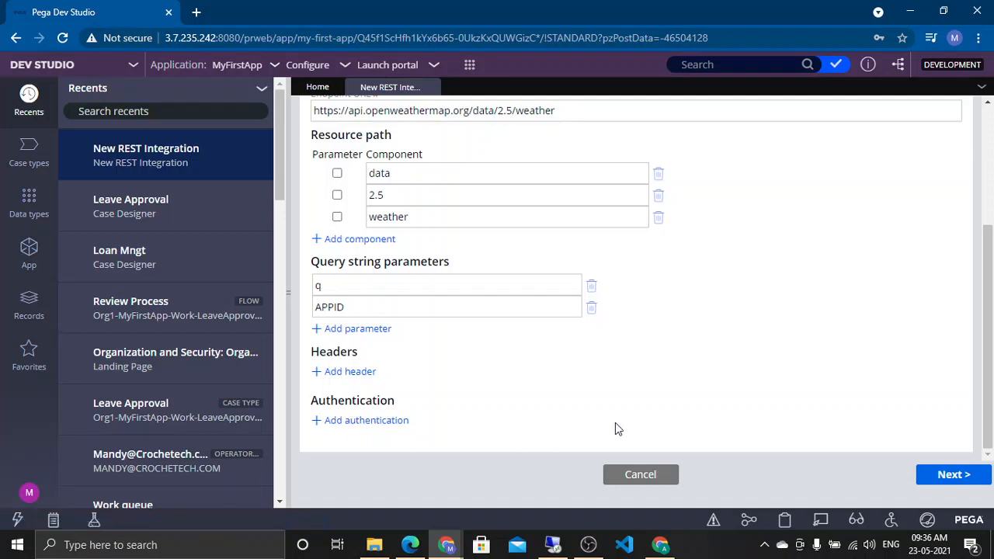
click(944, 476)
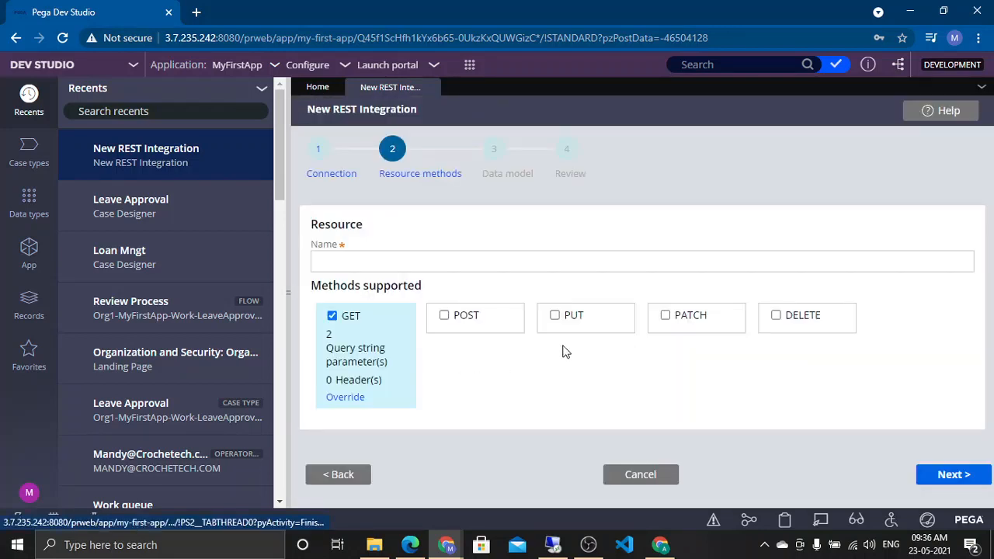
Name the resource WeatherAPI, keep only the GET method selected, and continue to the data model.
click(471, 264)
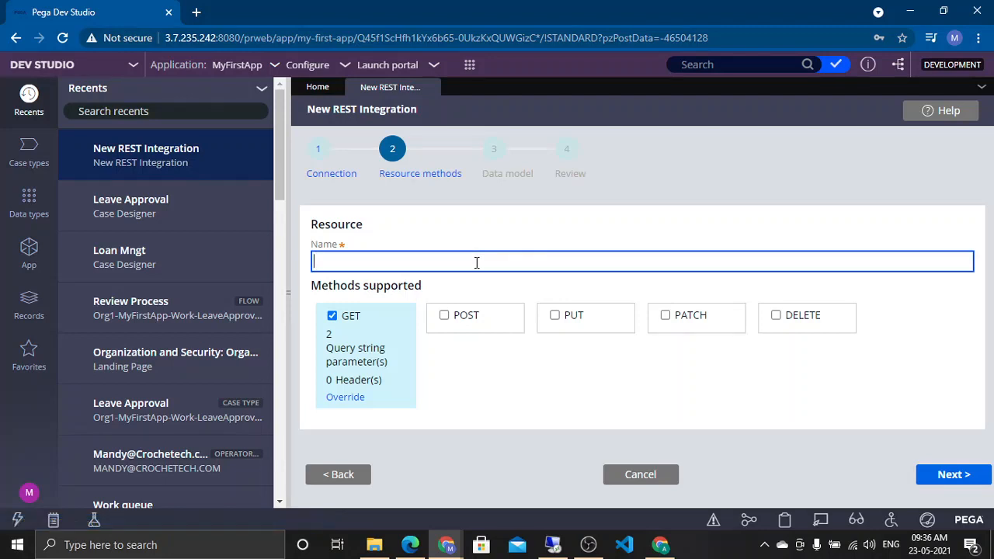
text(WeatherAPI)
click(433, 363)
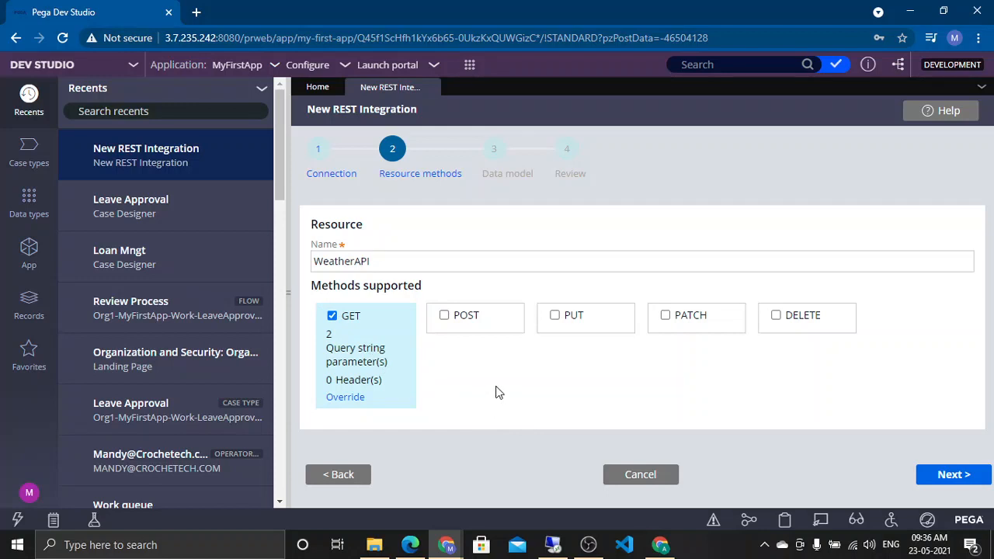
click(951, 475)
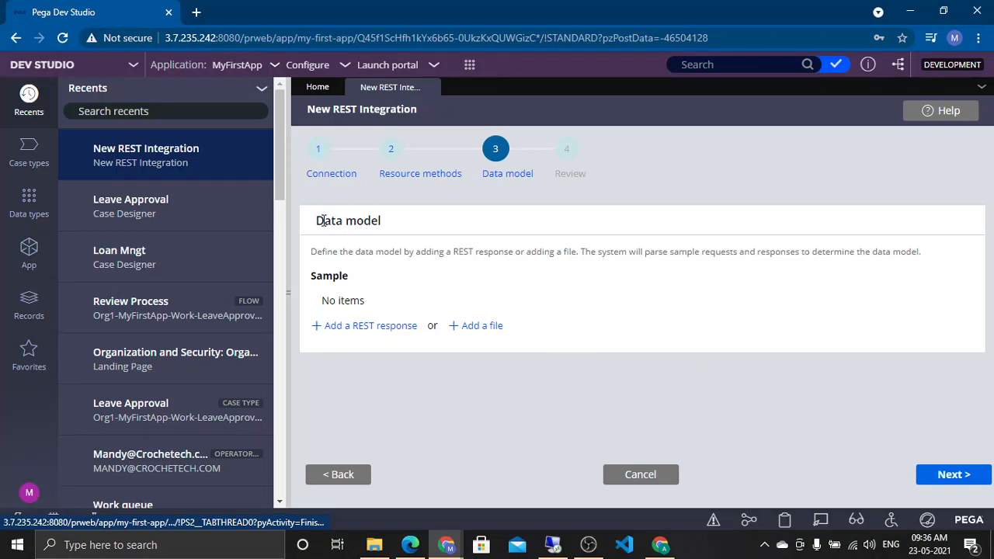
mouse_move(324, 221)
mouse_down()
mouse_move(389, 222)
mouse_move(311, 226)
mouse_up()
click(438, 229)
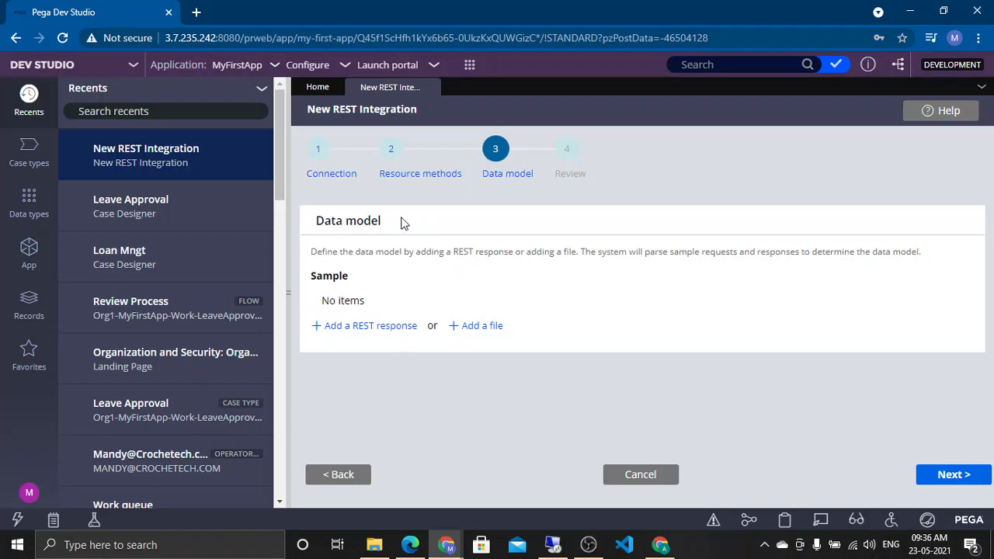
drag(404, 224, 312, 223)
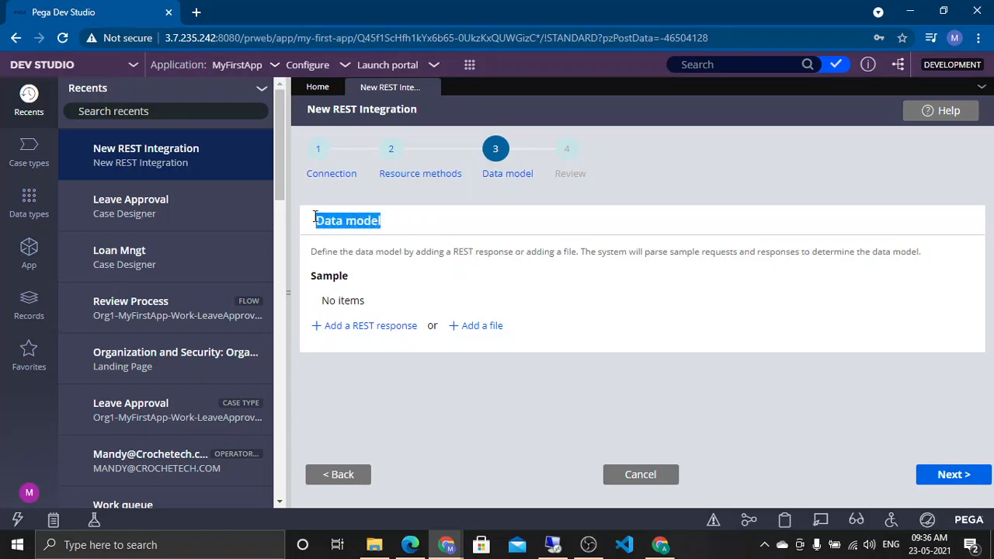
Add a REST response to the data model and run the GET request with the prefilled q and APPID parameters.
click(349, 330)
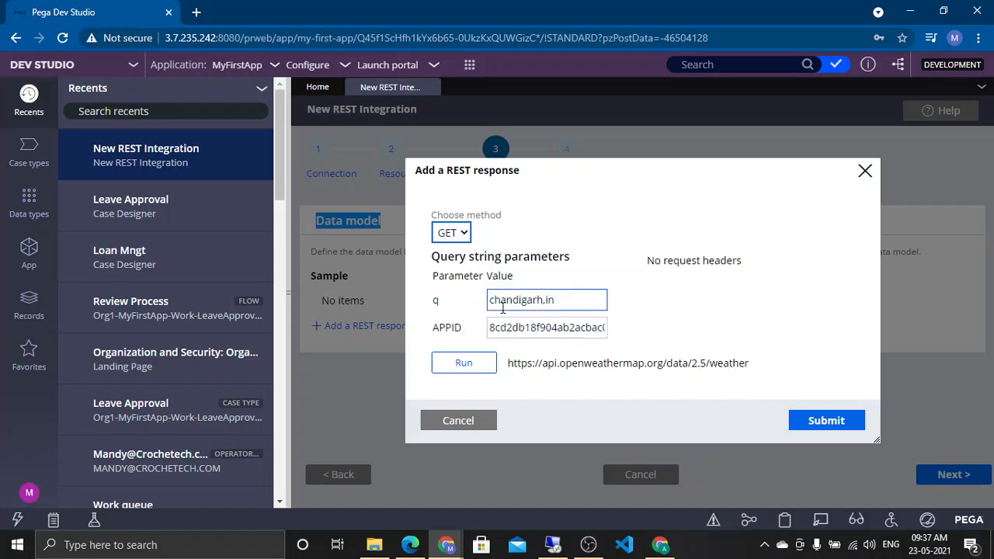
click(437, 306)
double_click(447, 327)
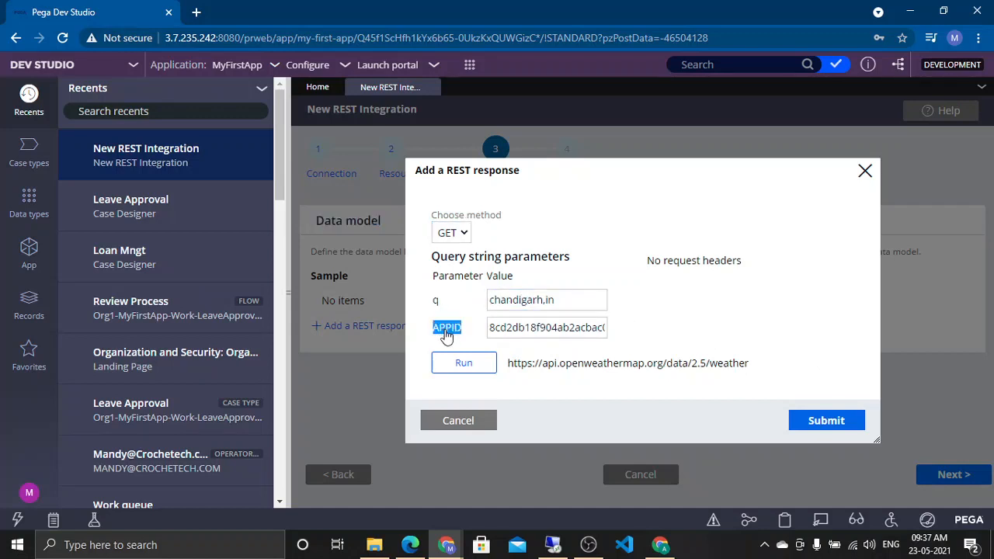
click(437, 304)
click(494, 305)
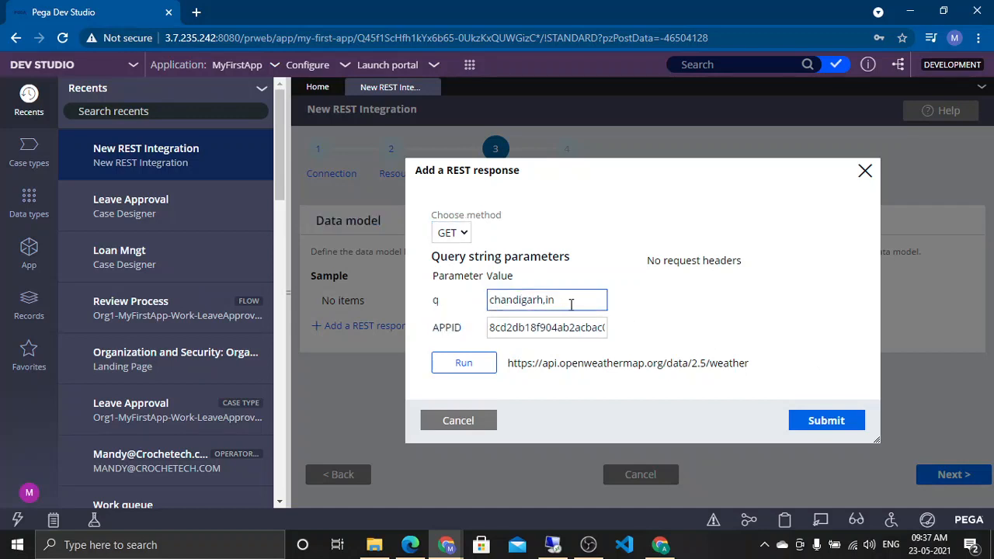
double_click(531, 306)
double_click(554, 302)
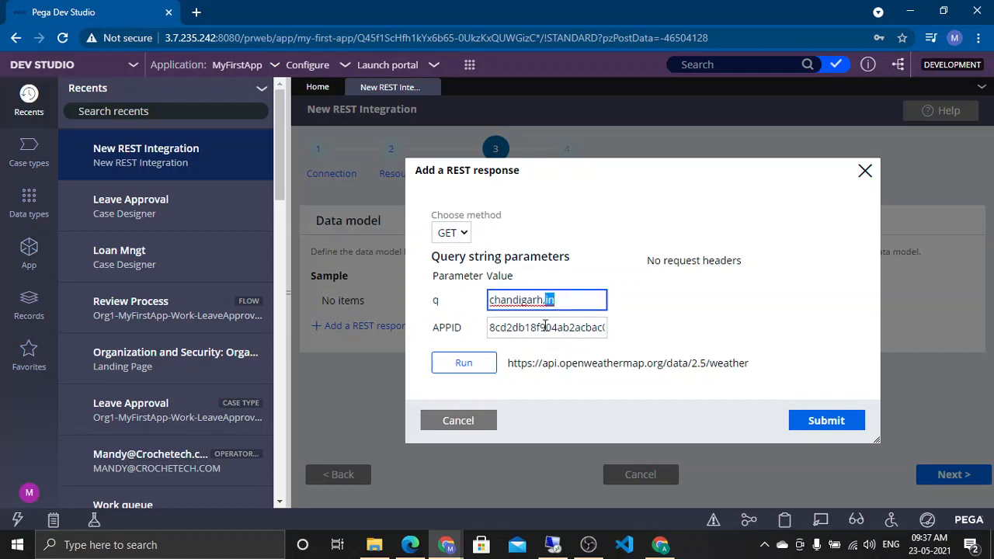
click(492, 328)
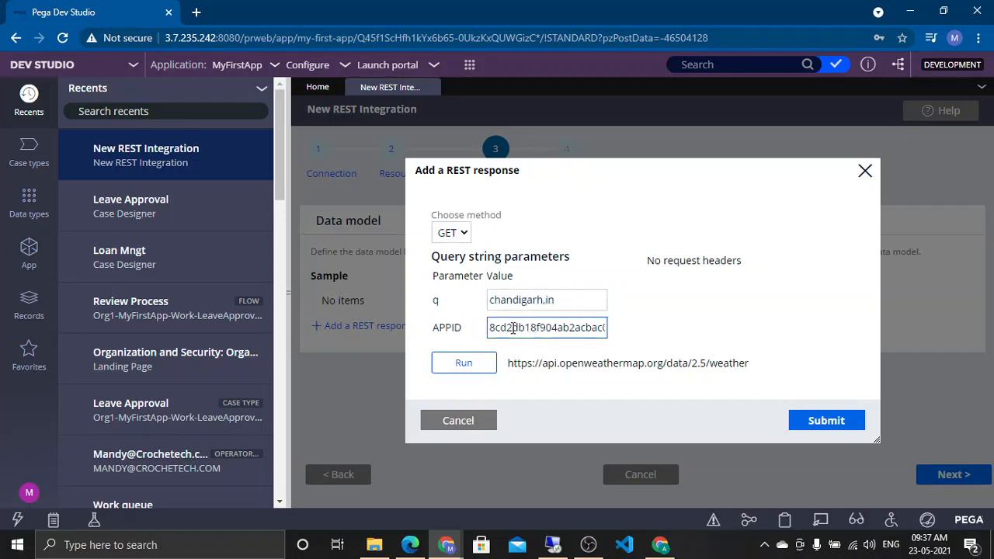
double_click(513, 327)
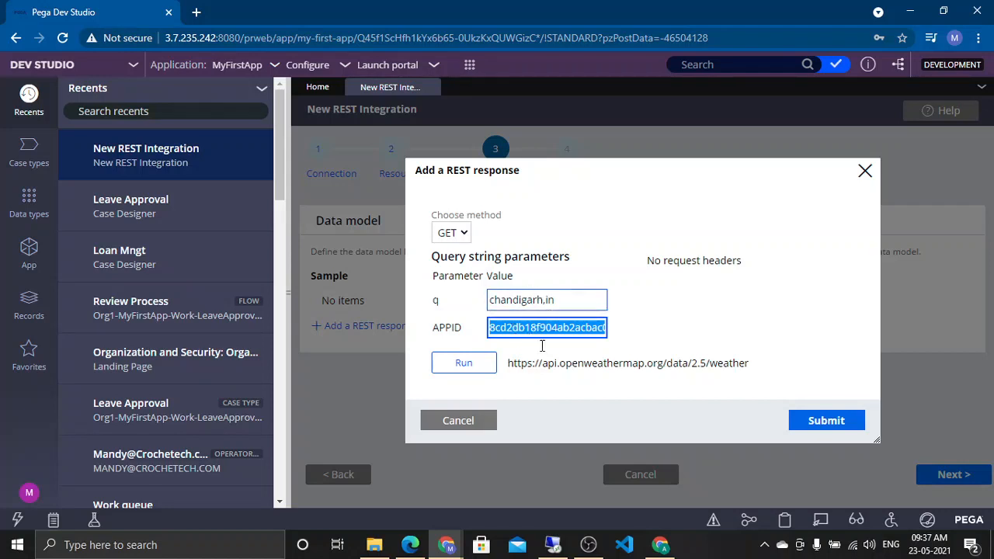
double_click(540, 328)
click(829, 422)
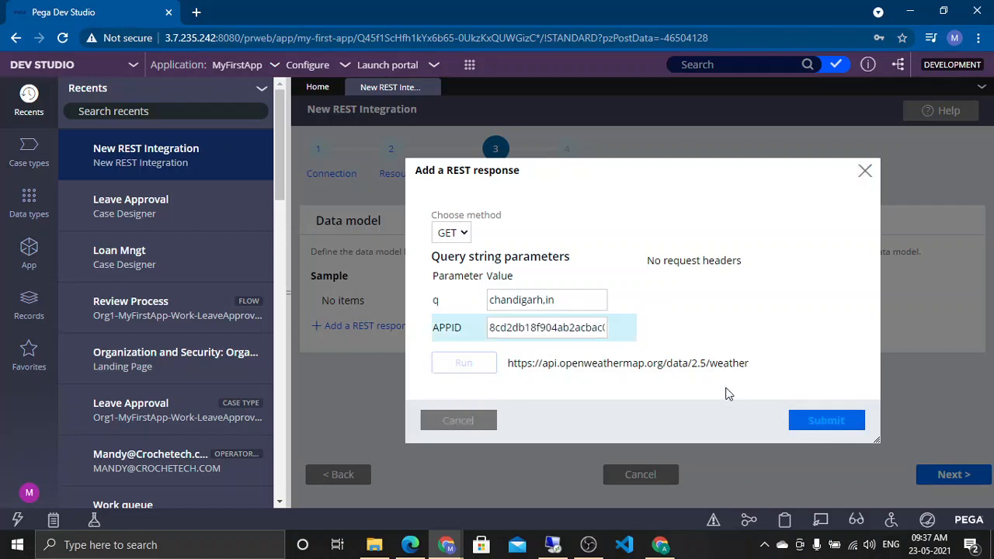
click(463, 397)
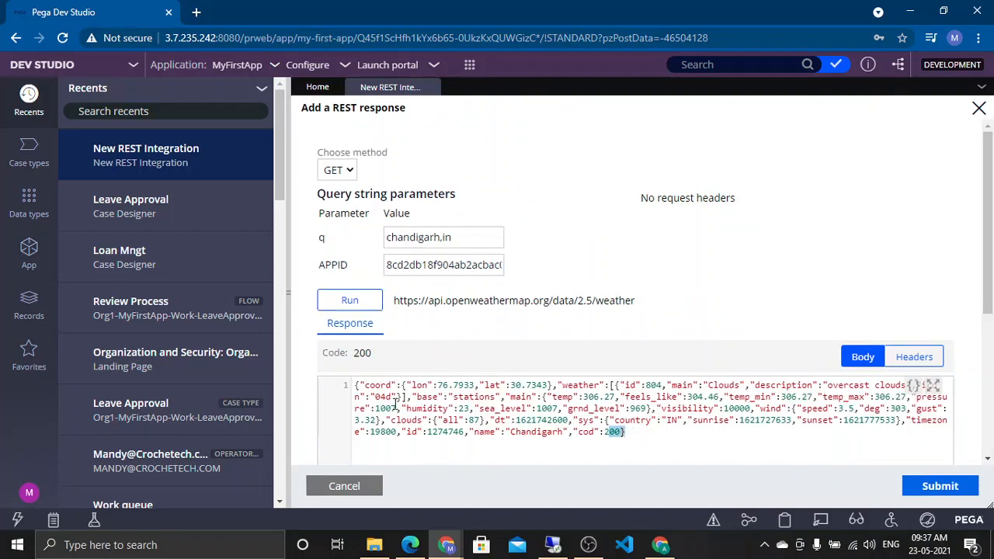
Examine the JSON response body returned for the GET request, including the lon and lat fields under coord.
triple_click(617, 432)
drag(664, 435, 339, 379)
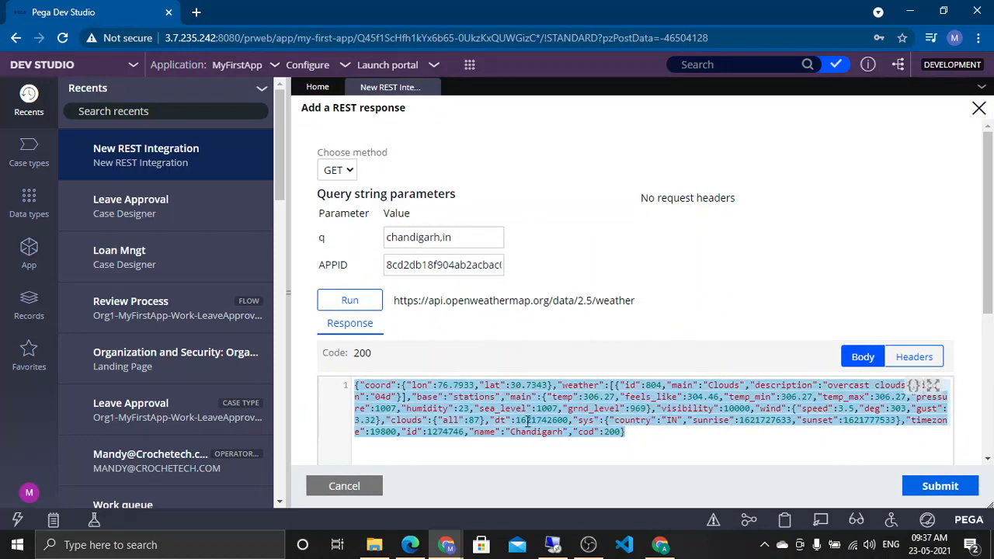
click(647, 435)
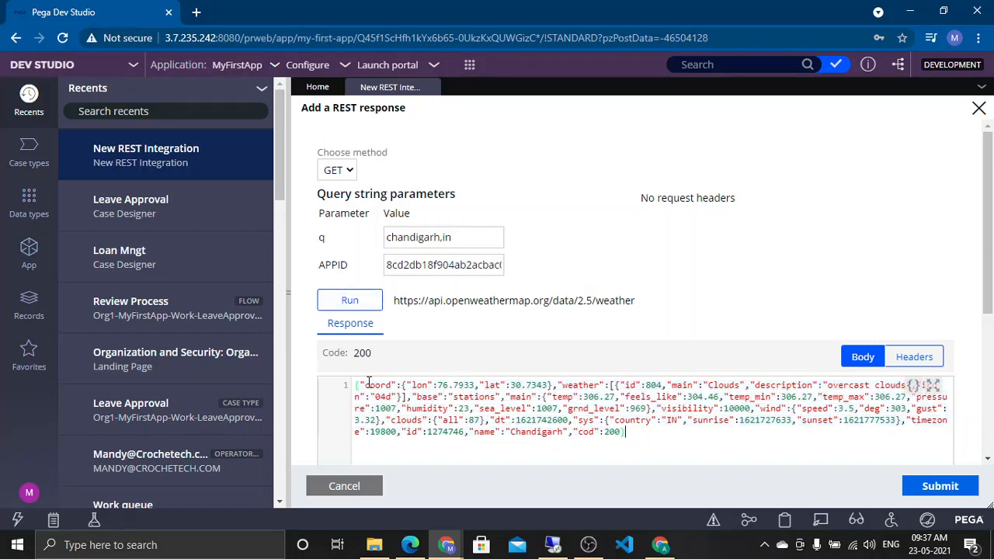
drag(356, 383, 659, 449)
click(661, 449)
drag(644, 433, 346, 385)
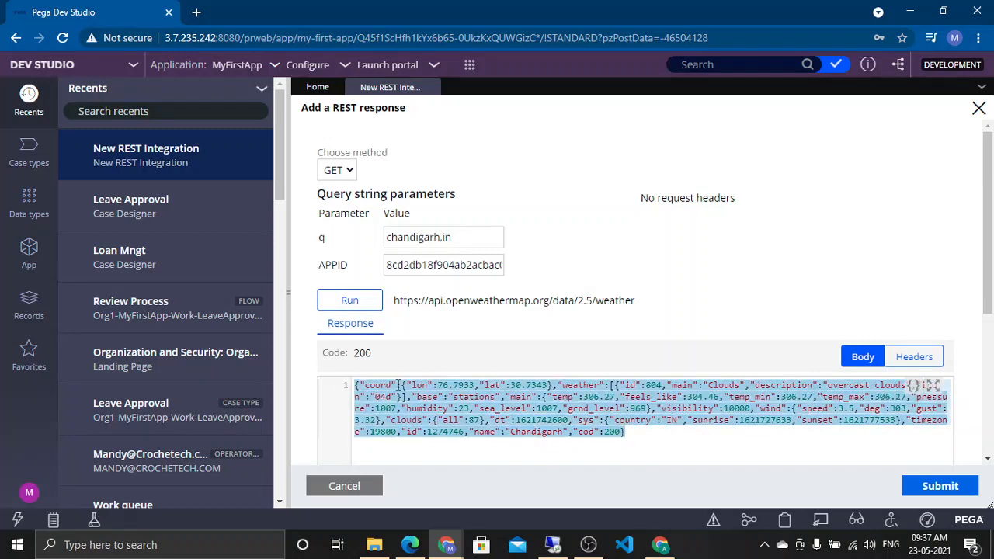
double_click(380, 386)
double_click(420, 385)
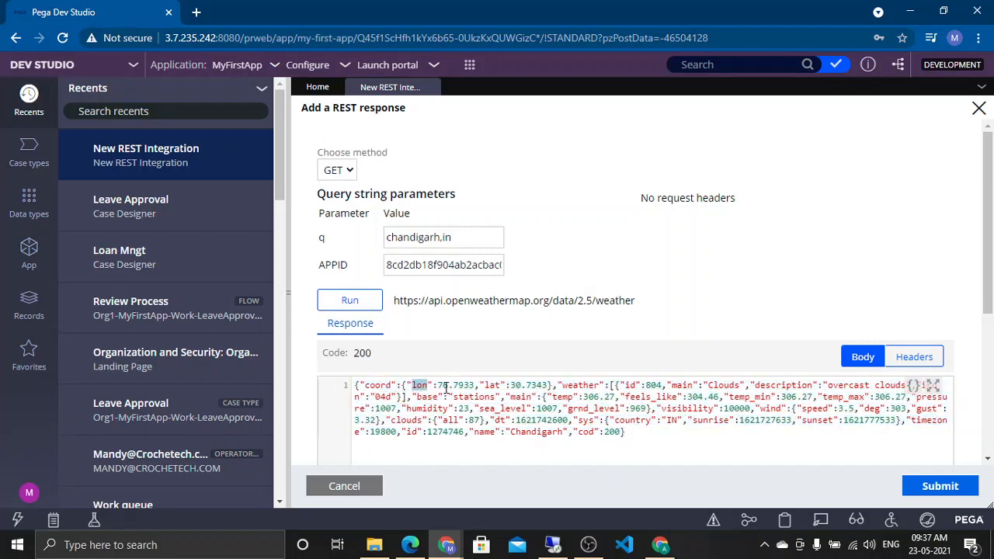
click(422, 386)
drag(444, 387, 537, 390)
double_click(493, 386)
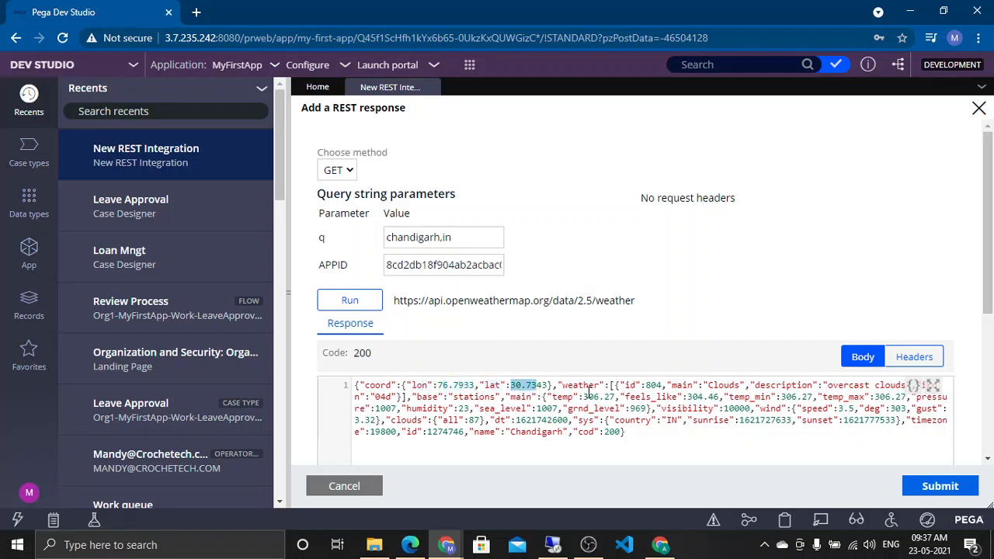
double_click(422, 385)
double_click(491, 386)
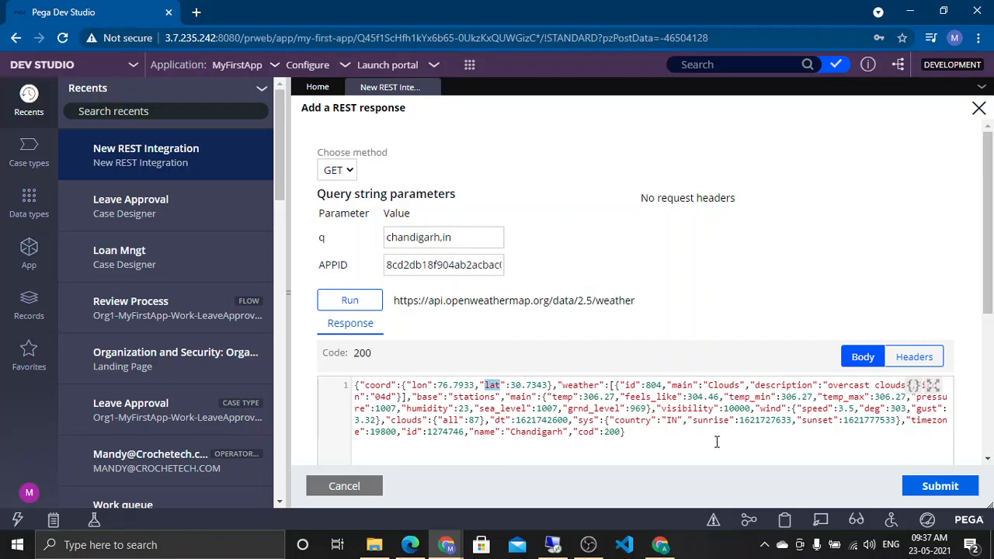
click(649, 447)
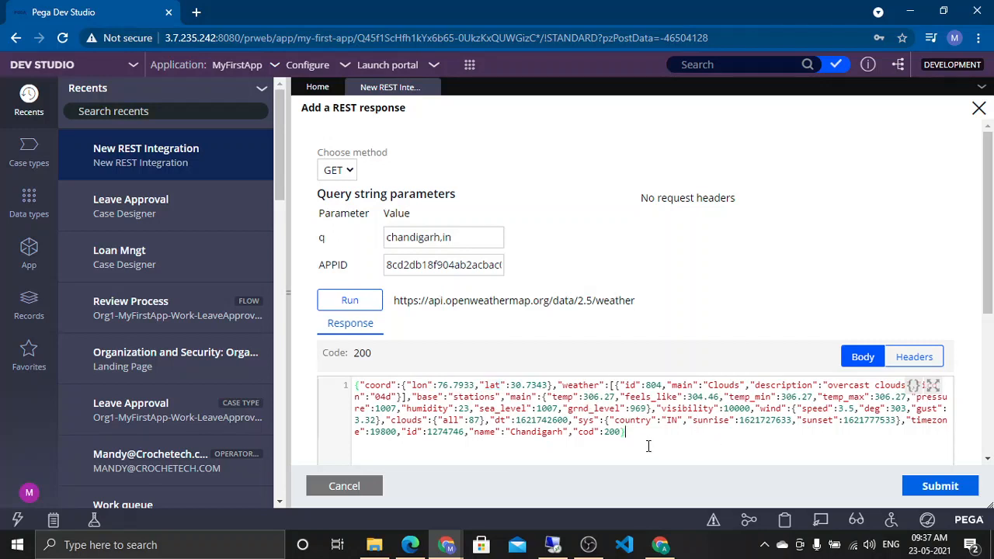
Submit the GET response as the data model sample and continue to the review stage.
click(938, 485)
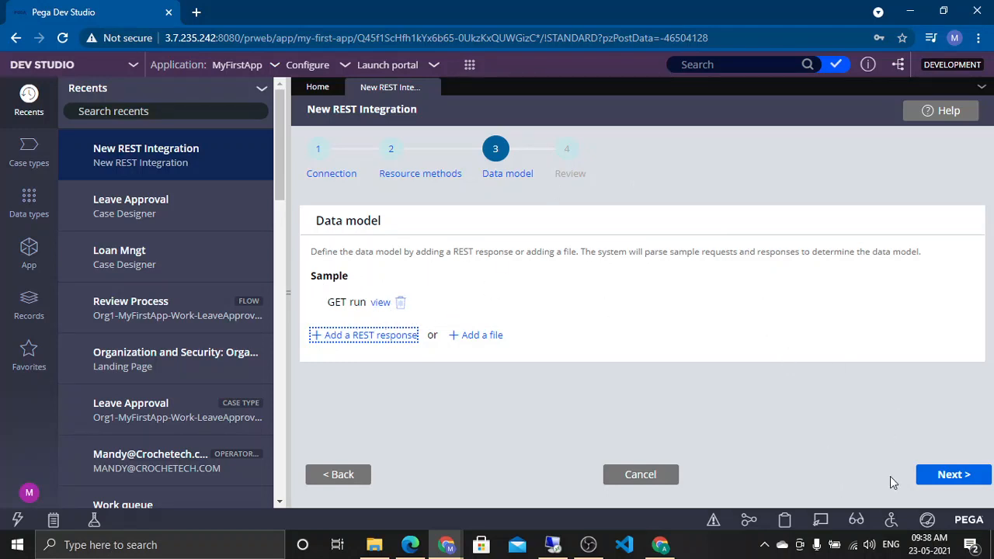
click(936, 475)
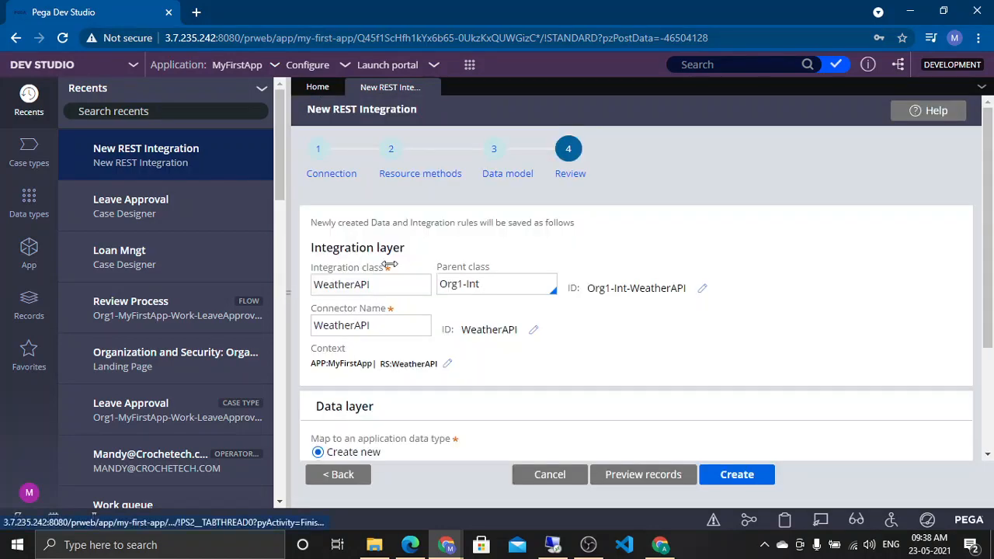
Review the integration layer's class and parent class, and the data layer's data type and data page settings.
drag(389, 265, 424, 260)
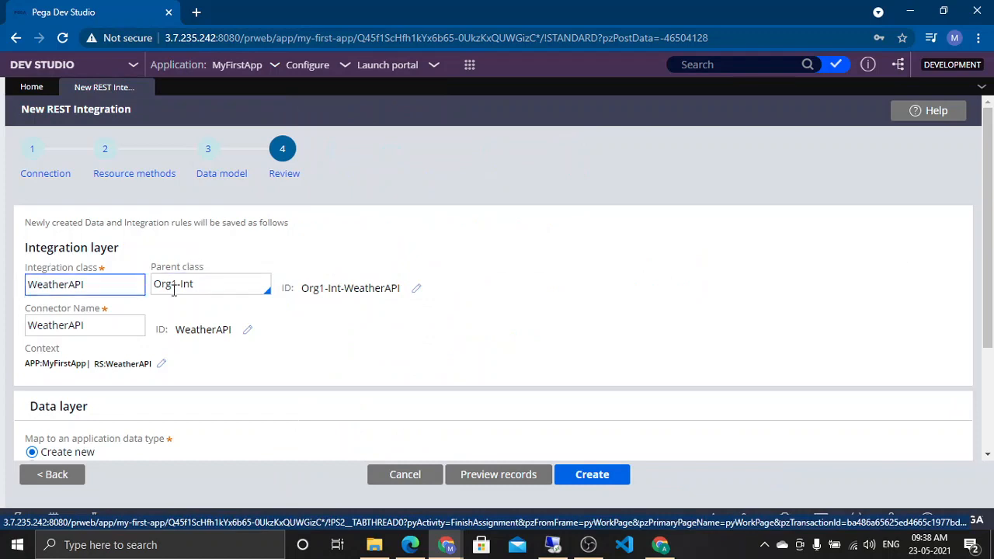
click(178, 288)
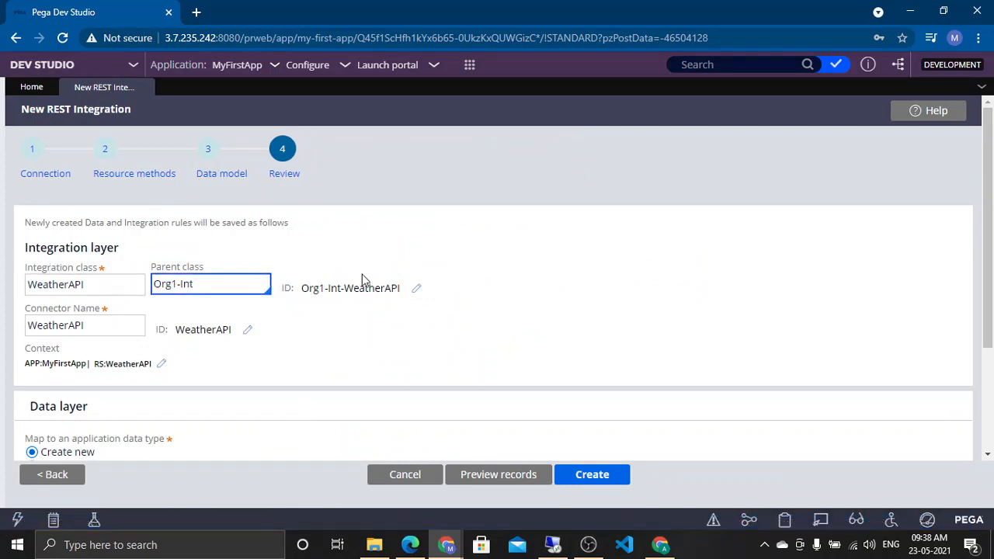
double_click(165, 284)
click(199, 282)
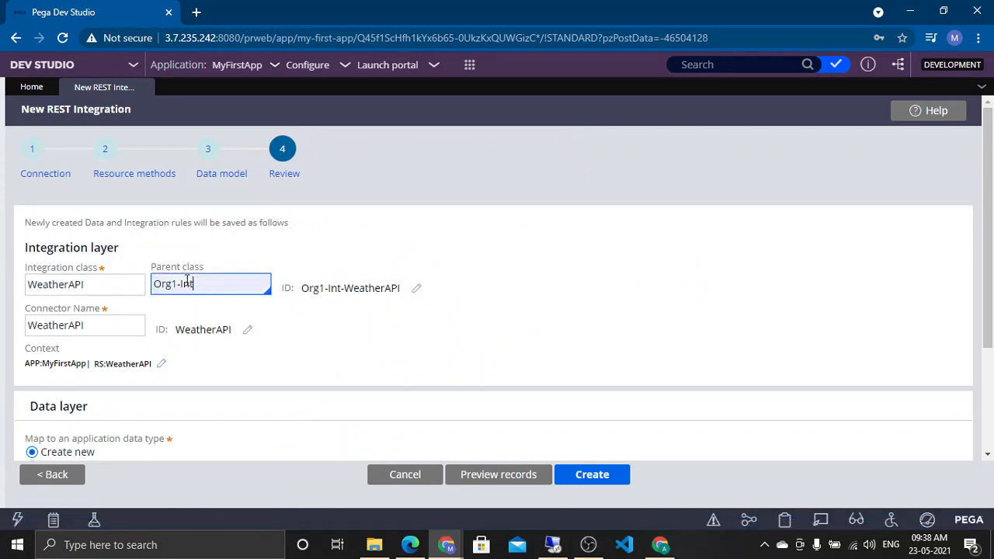
double_click(151, 285)
double_click(164, 286)
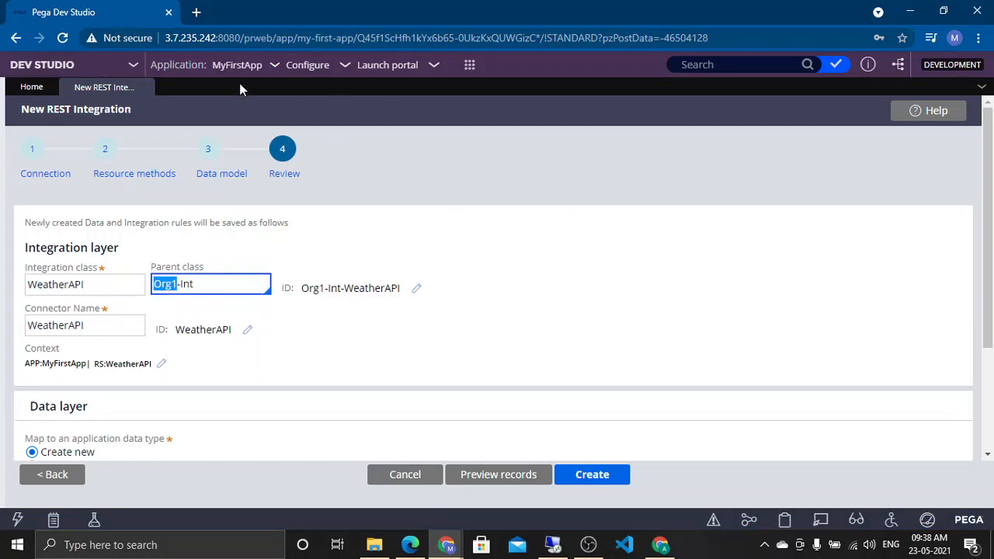
double_click(166, 283)
scroll(599, 257, down, 2)
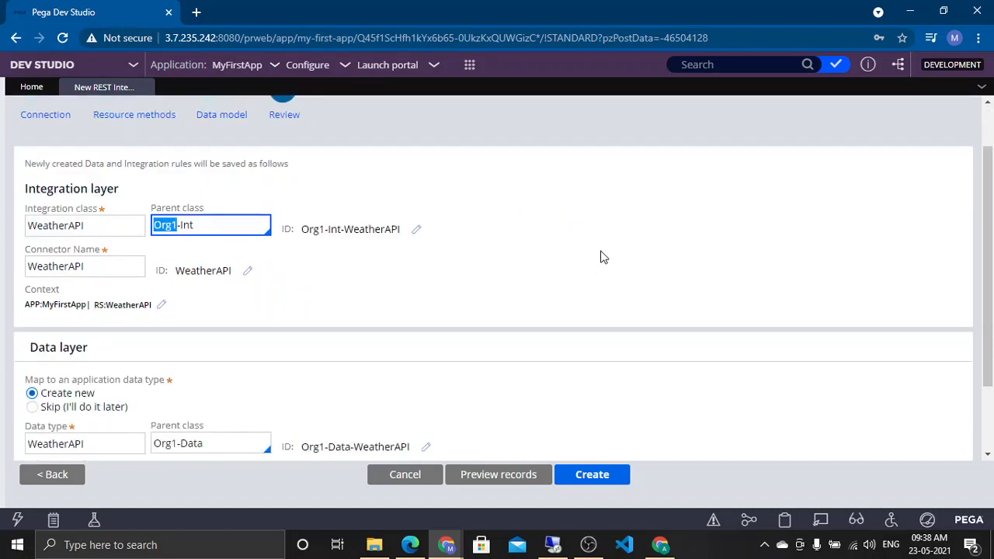
drag(89, 255, 39, 255)
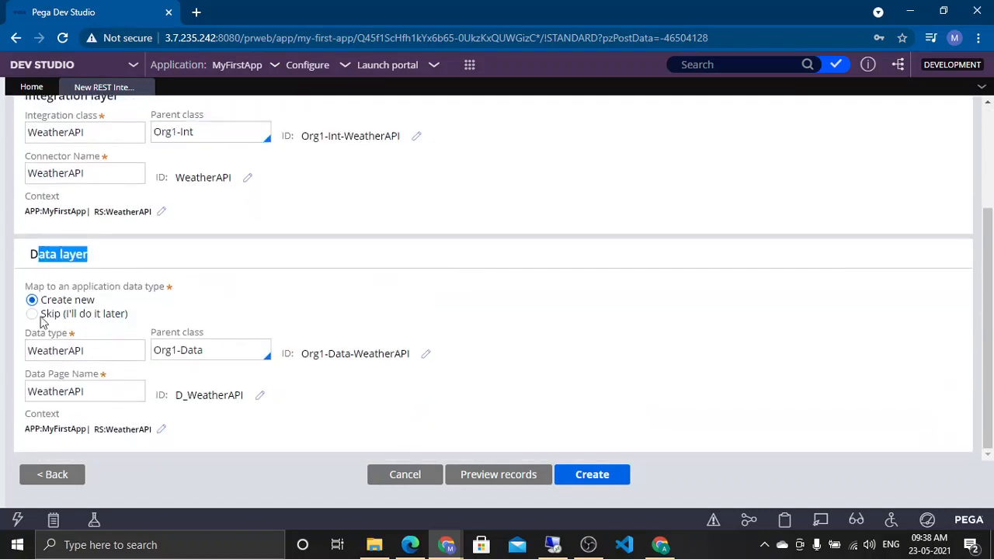
triple_click(61, 255)
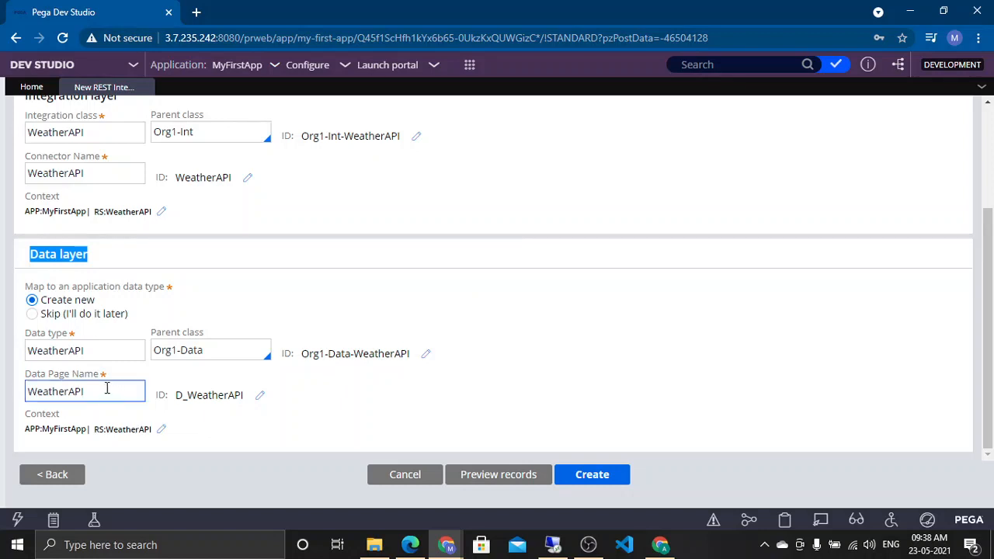
click(218, 411)
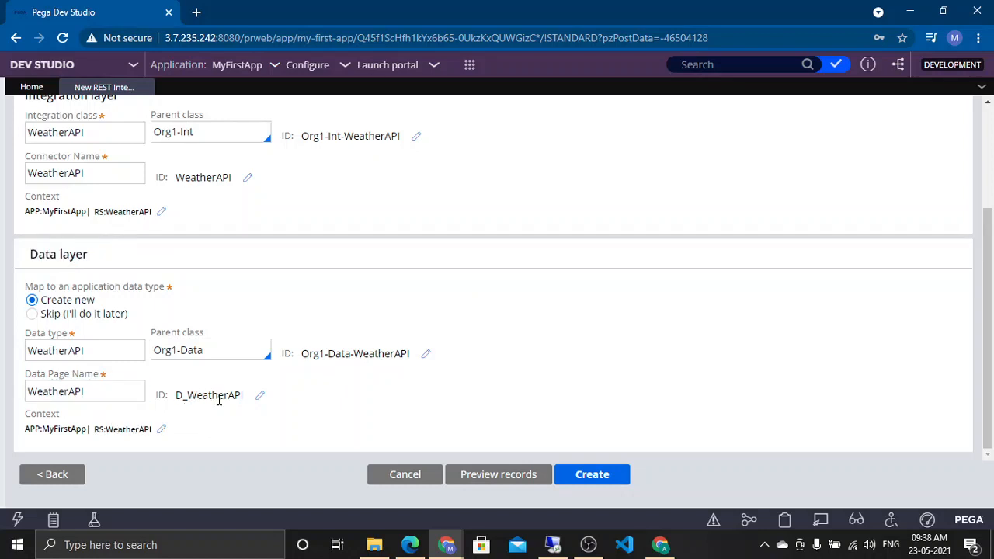
double_click(218, 399)
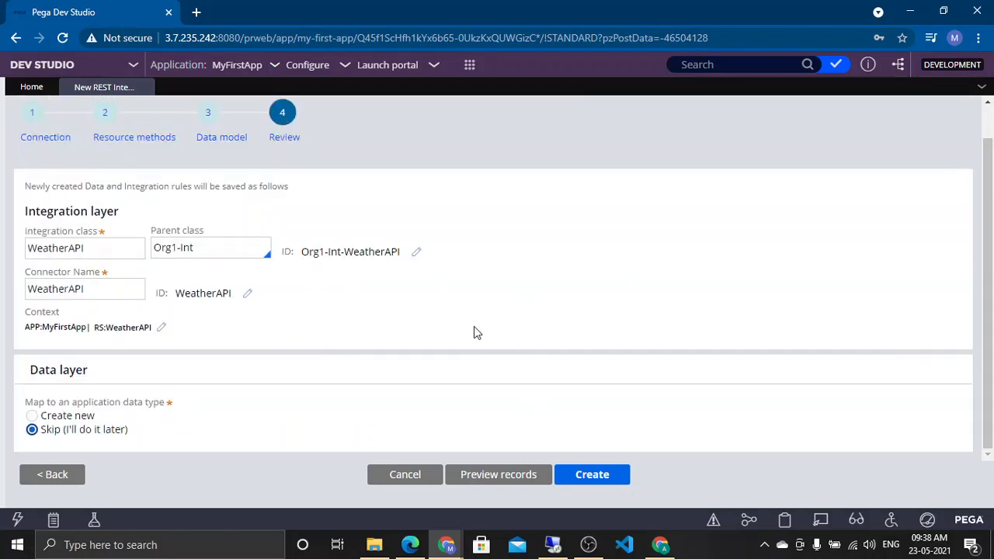
Choose Create new for the application data type mapping and create the WeatherAPI integration records.
click(85, 418)
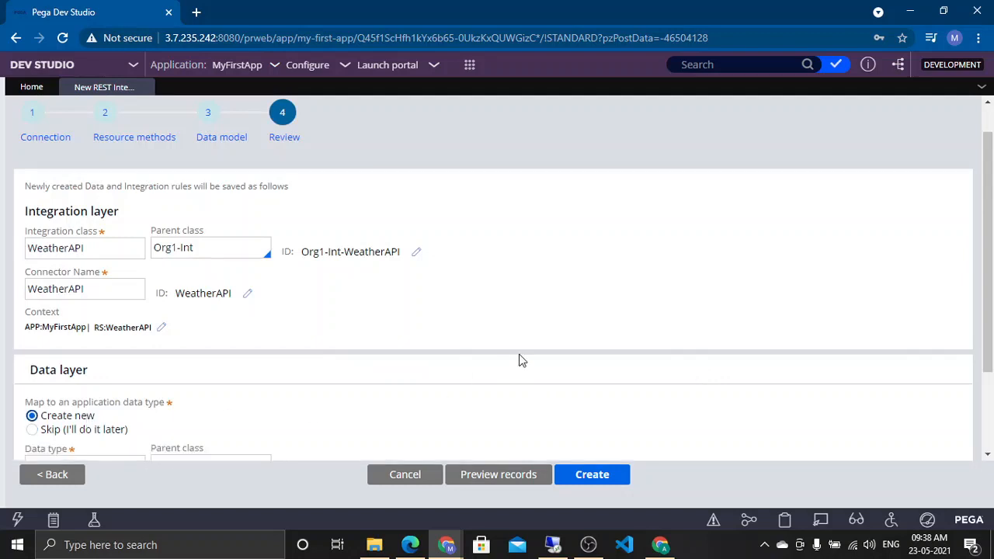
scroll(522, 361, down, 3)
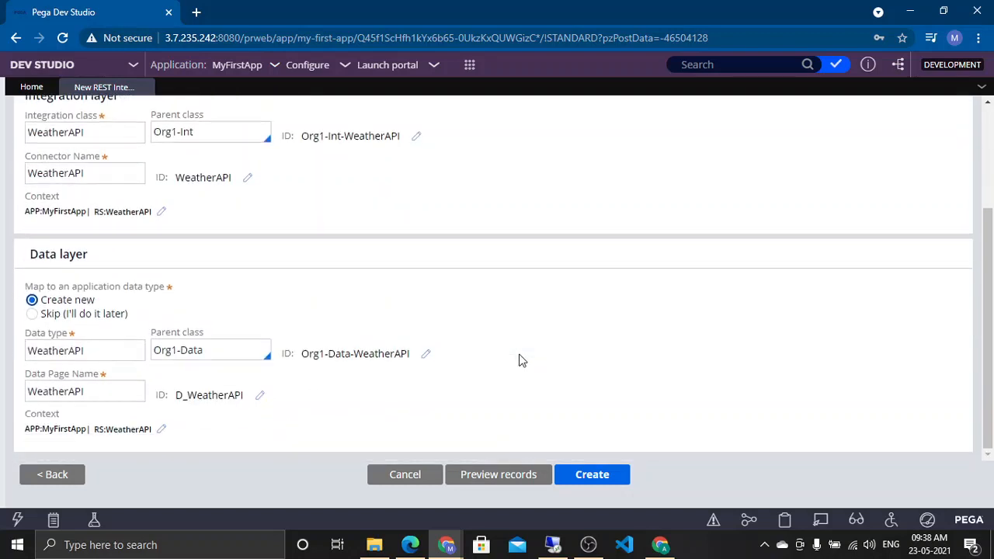
click(593, 475)
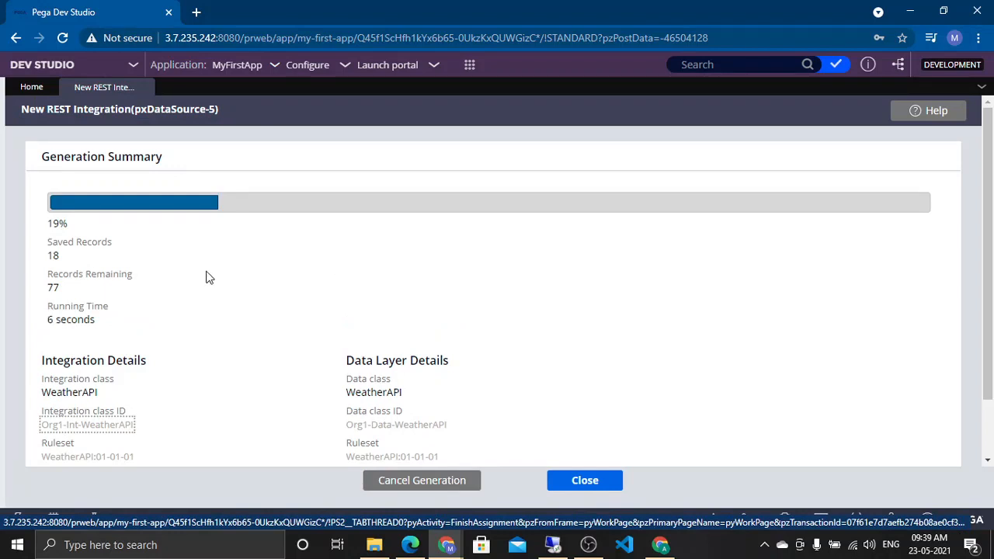
Review the generation summary's integration and data layer details, and open the newly created WeatherAPI data page.
scroll(185, 272, down, 1)
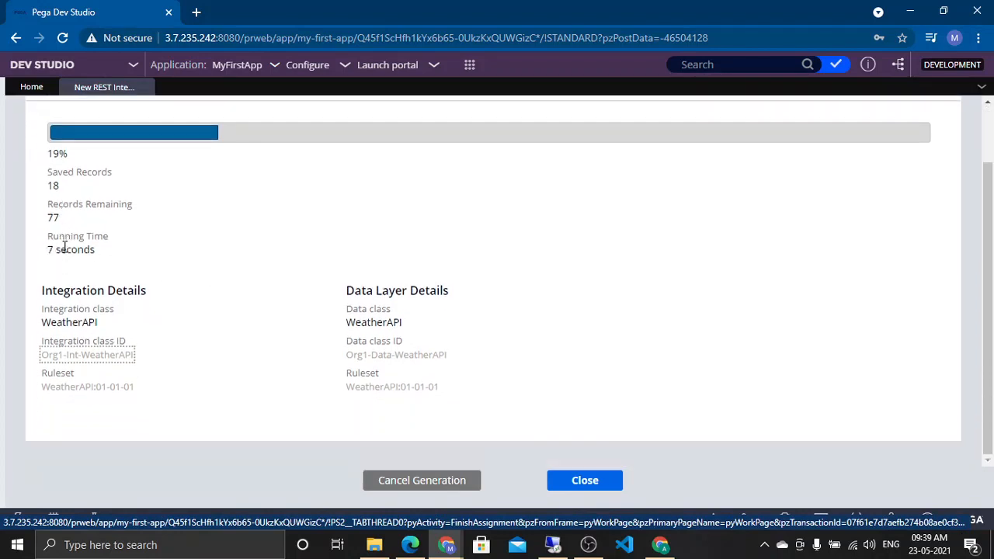
drag(97, 253, 31, 246)
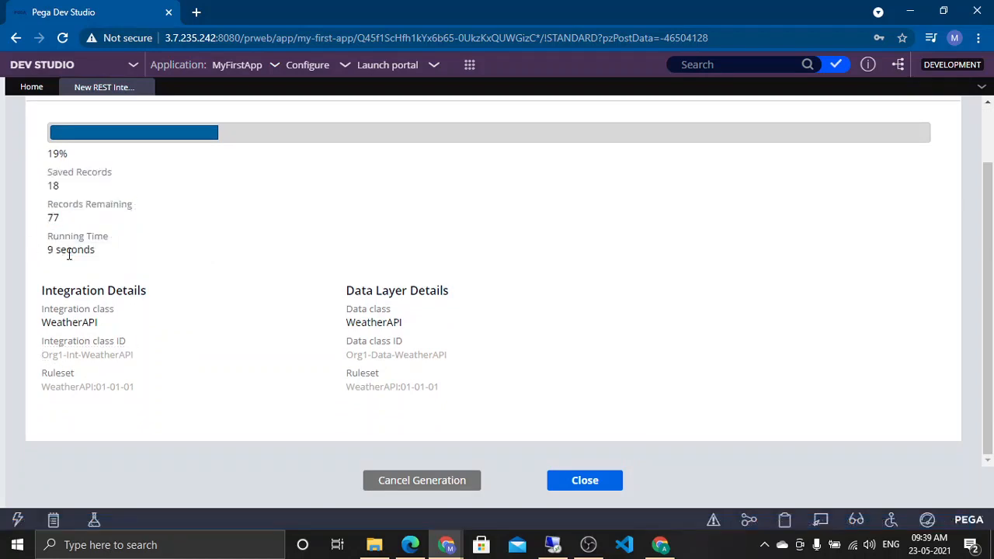
double_click(54, 187)
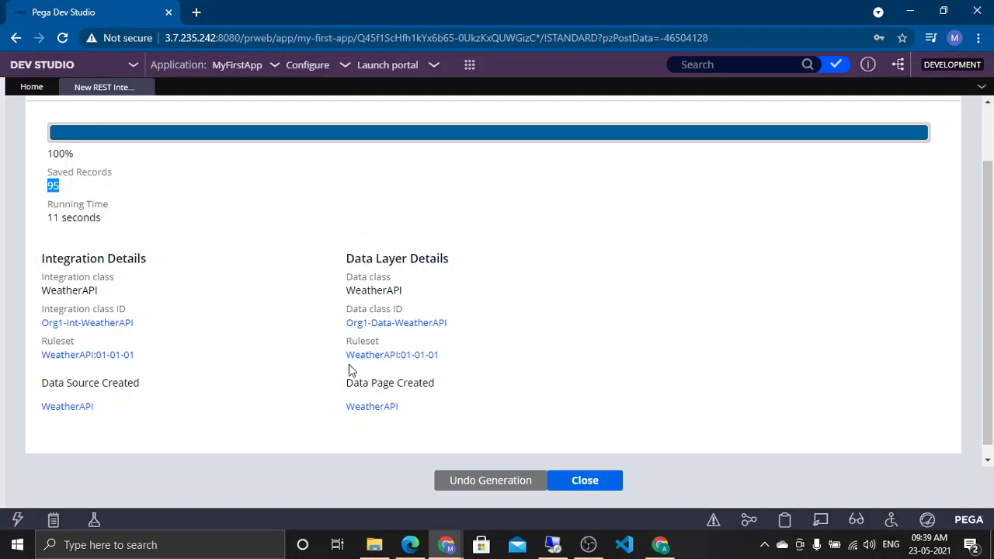
drag(348, 258, 472, 269)
click(476, 269)
drag(64, 388, 159, 390)
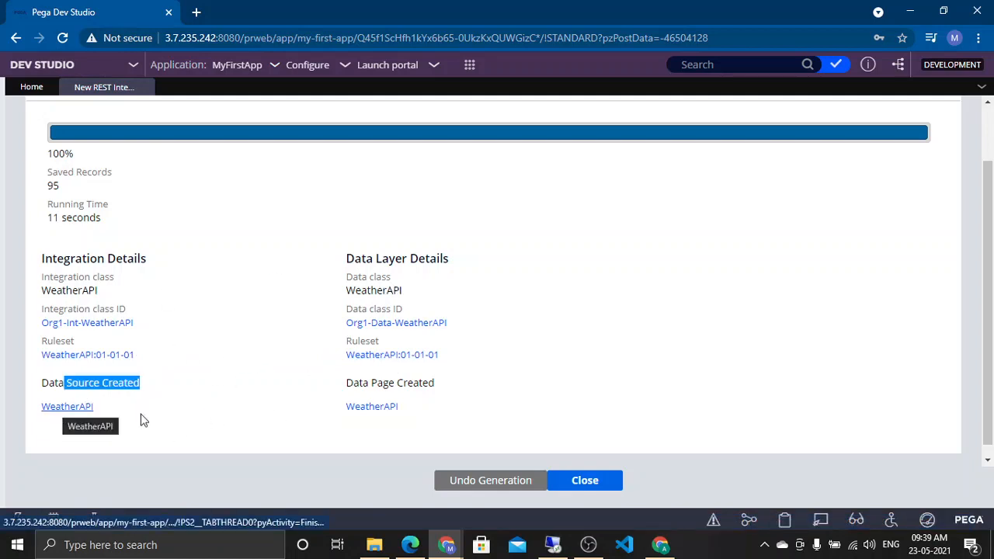
click(142, 421)
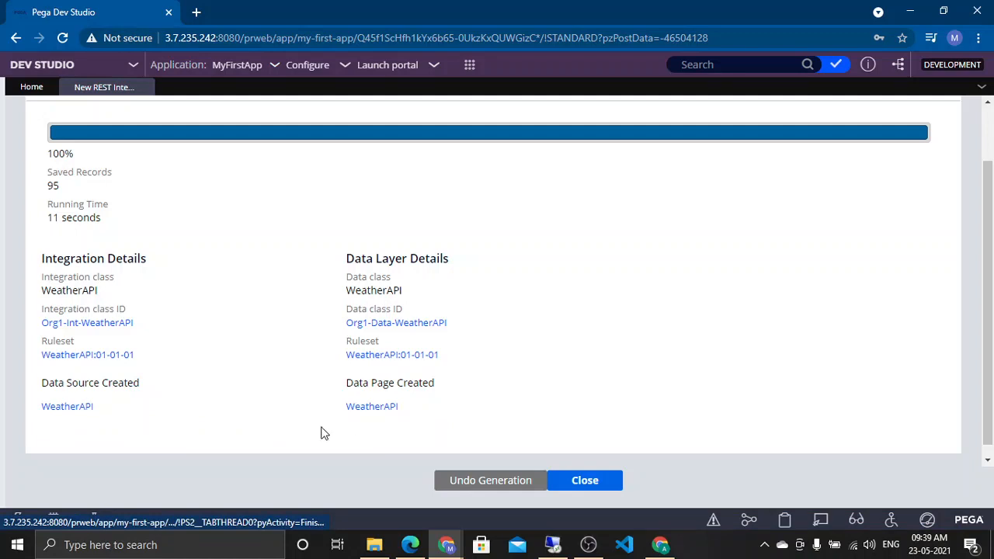
click(388, 417)
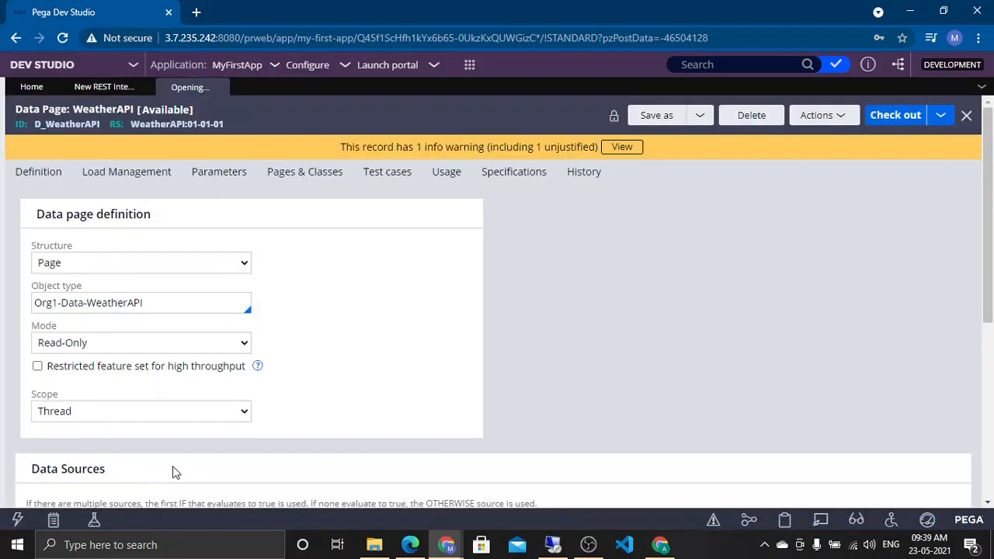
Review the WeatherAPI data page's definition and its data source, including the connector and the request and response data transforms.
scroll(290, 431, down, 4)
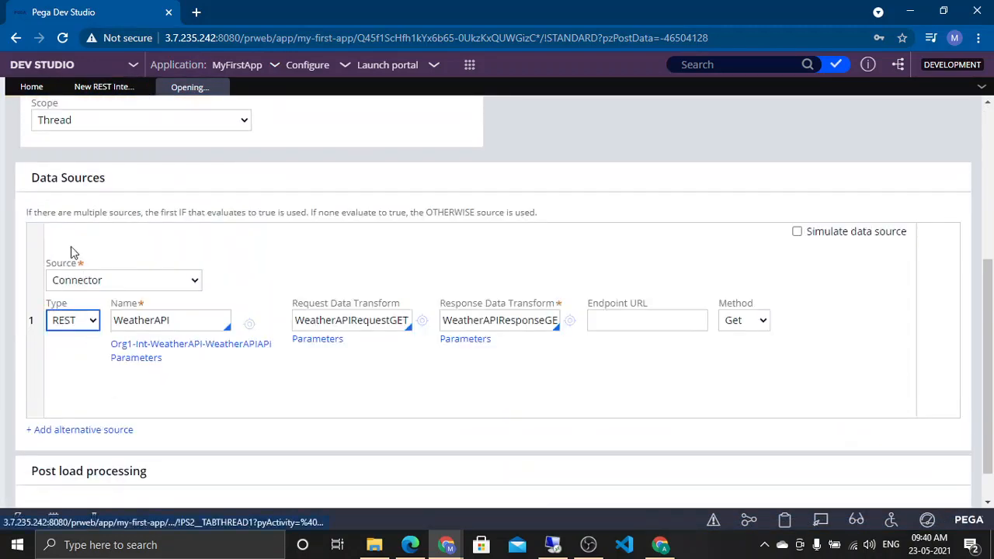
scroll(111, 365, down, 3)
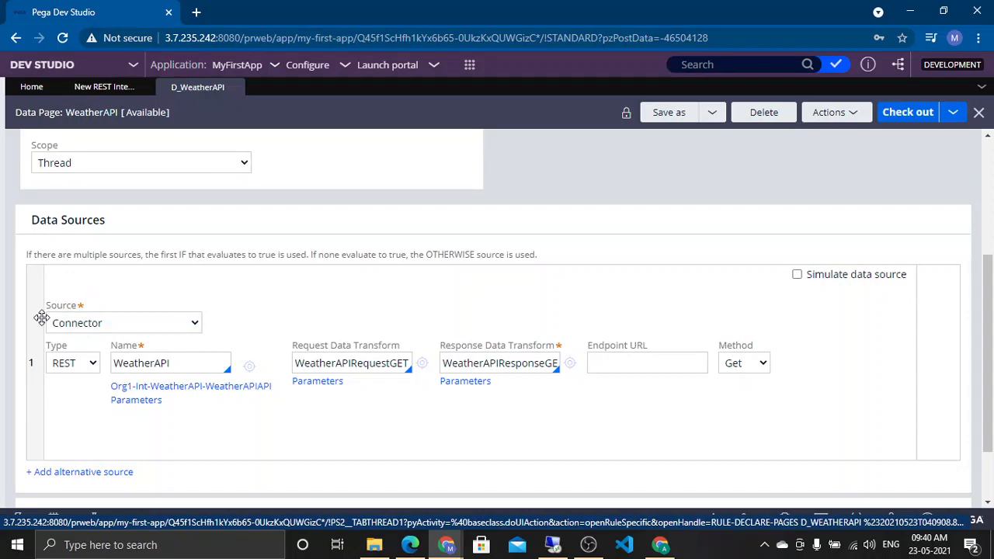
scroll(42, 320, up, 1)
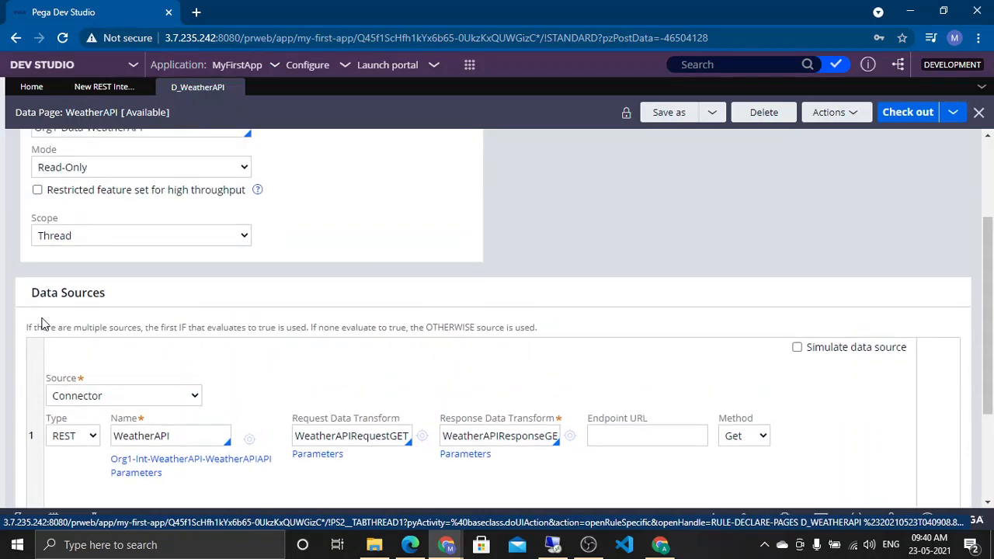
scroll(42, 321, up, 2)
scroll(71, 312, down, 2)
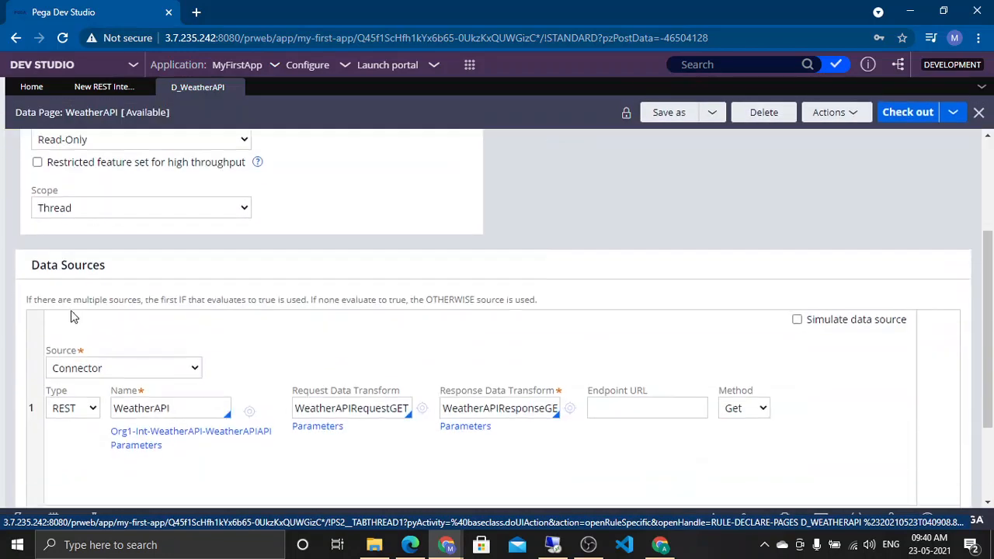
scroll(71, 317, down, 2)
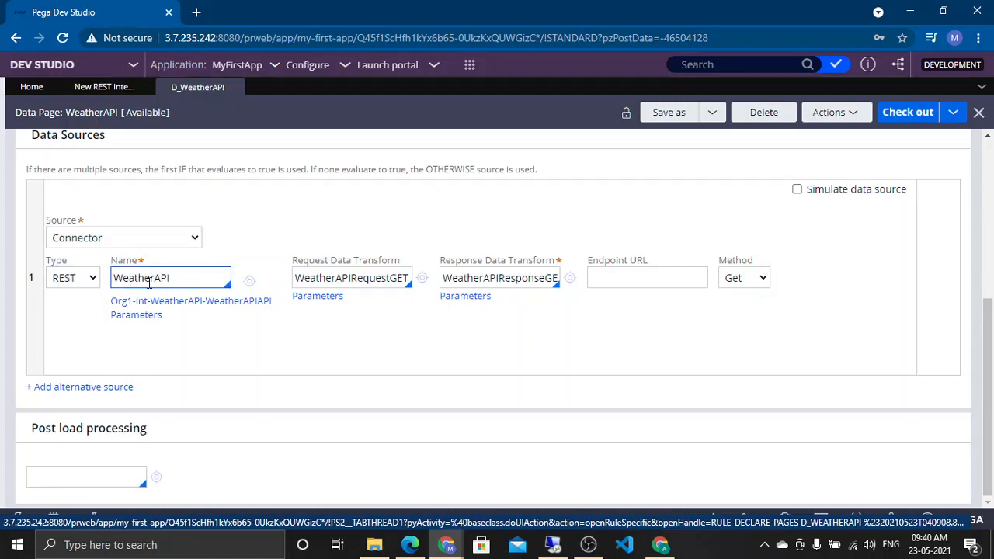
double_click(375, 281)
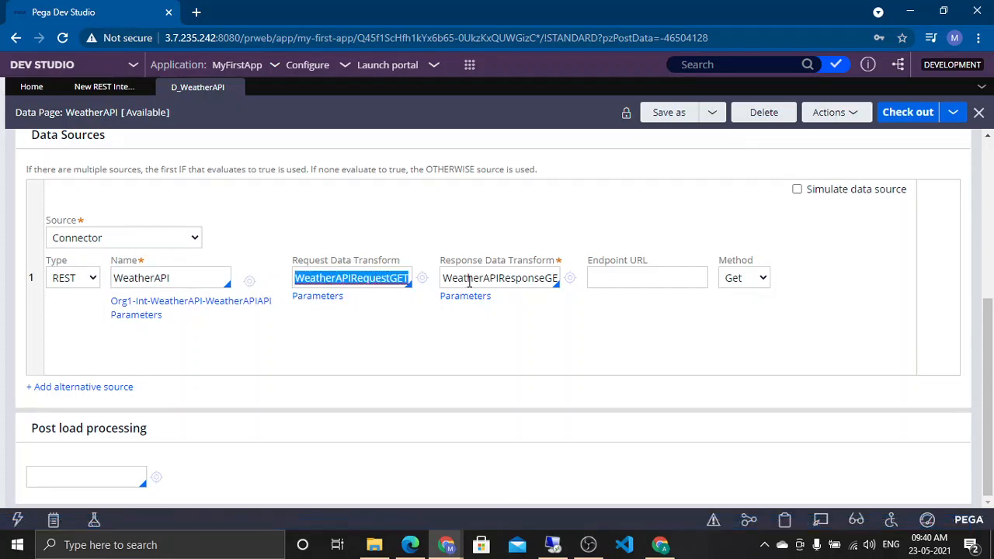
double_click(493, 277)
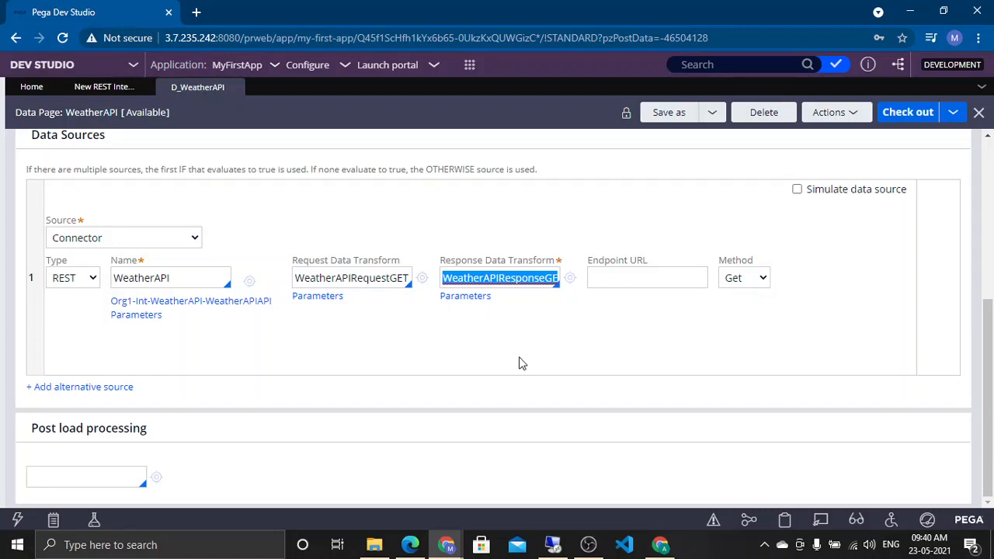
scroll(522, 364, up, 2)
scroll(117, 153, up, 2)
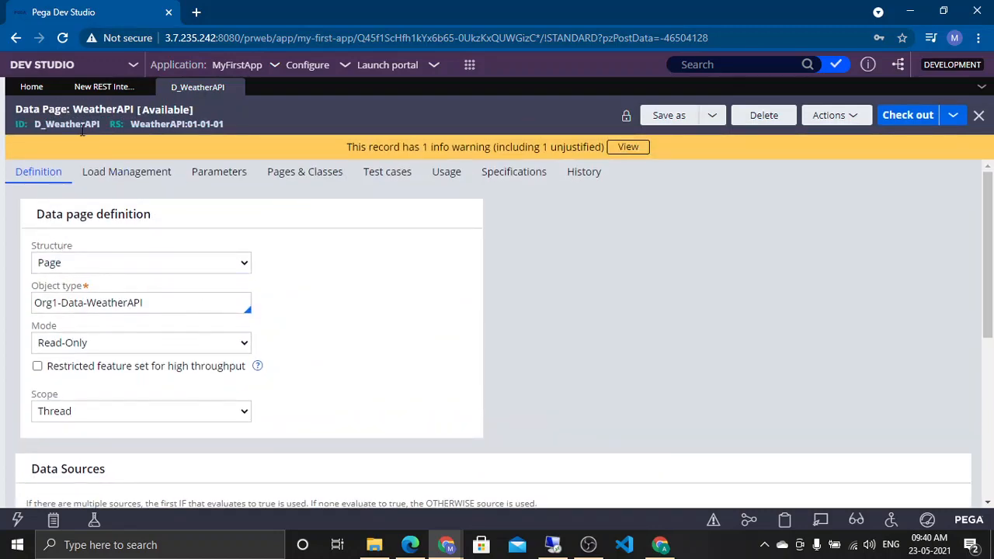
Re-examine the REST connector name alongside the WeatherAPIRequestGET transform and the response data transform.
scroll(404, 253, down, 4)
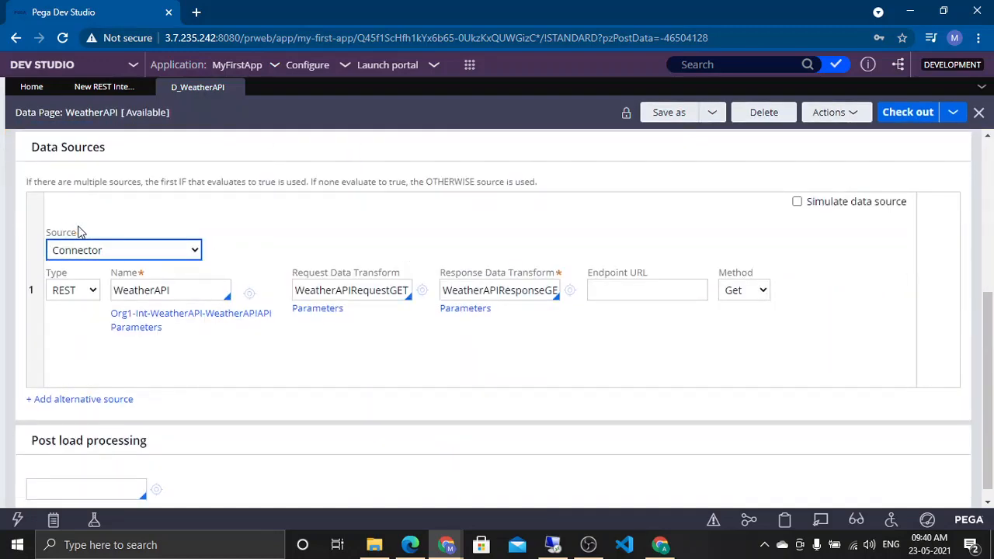
click(116, 290)
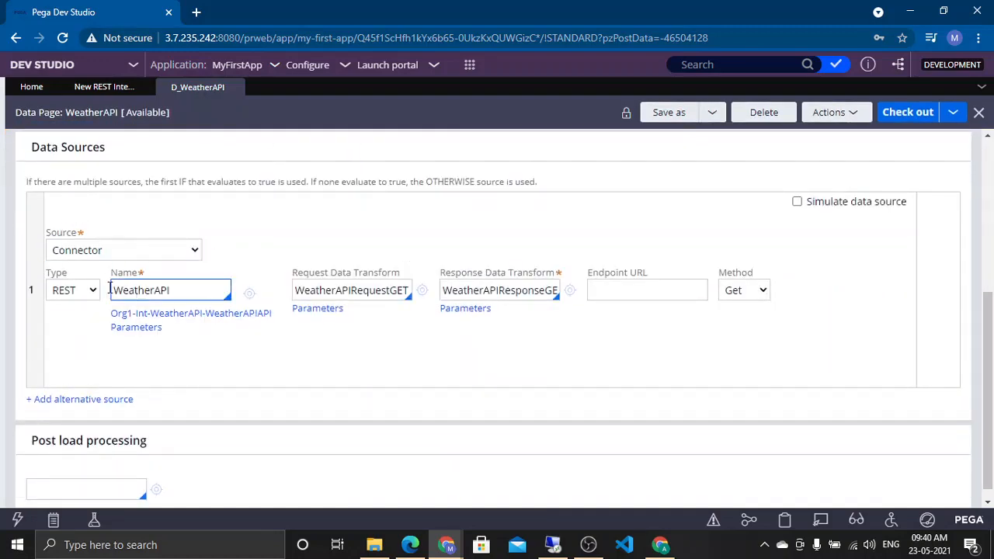
double_click(159, 292)
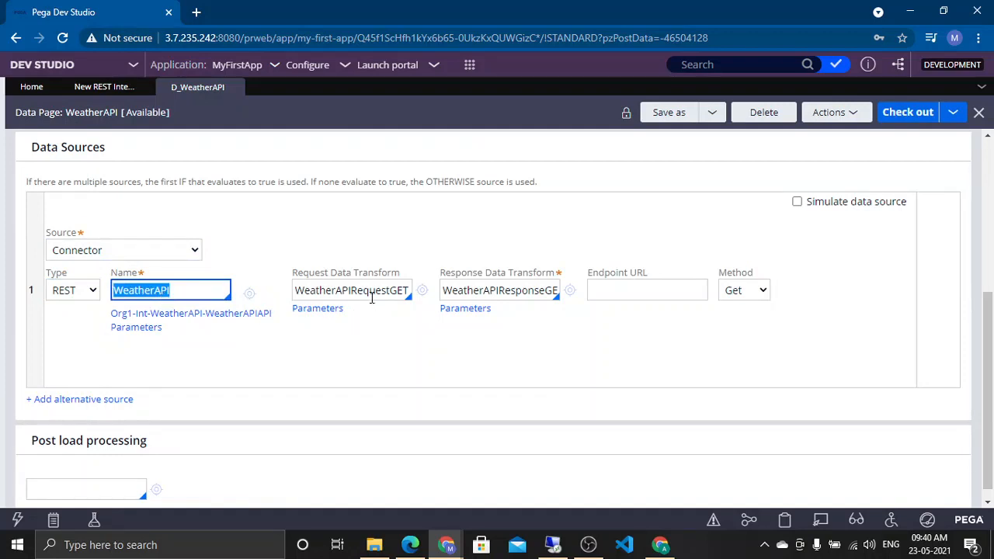
double_click(381, 289)
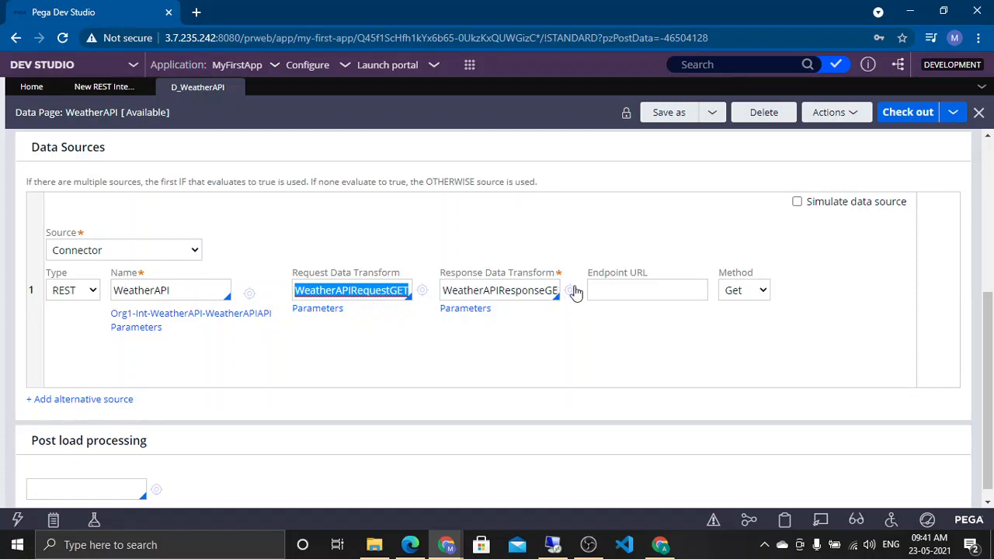
double_click(528, 289)
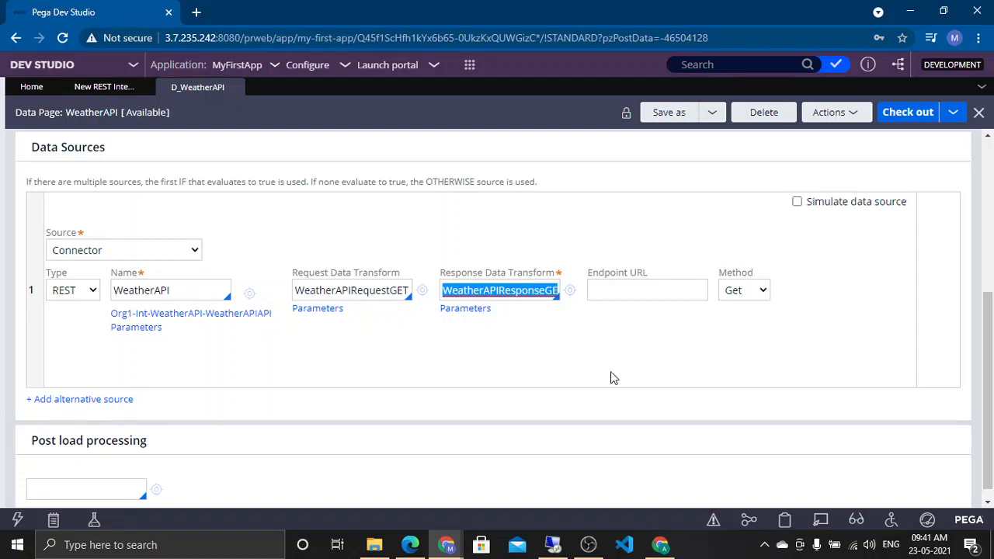
click(683, 352)
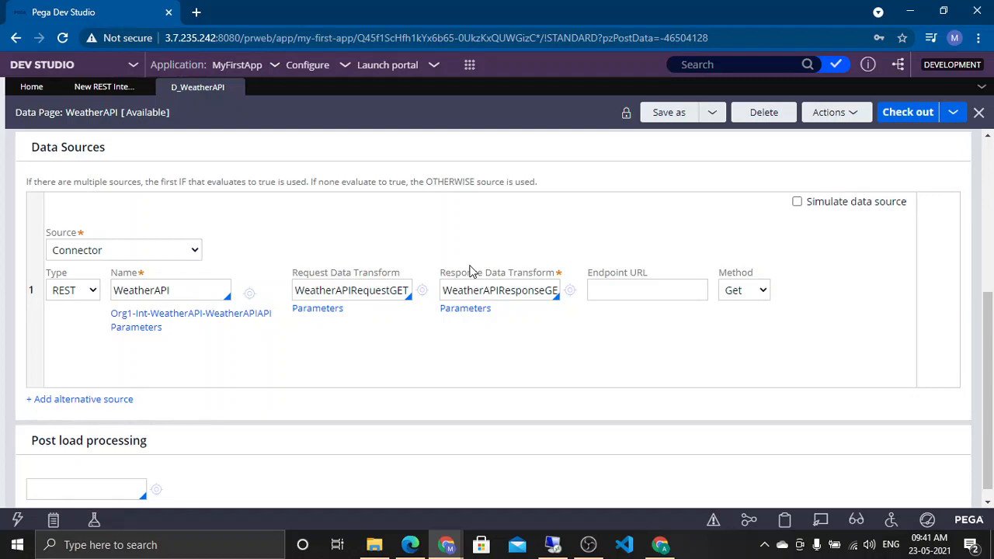
Open the run window for the WeatherAPI data page, check the q and APPID parameters, and return to the data page.
click(832, 113)
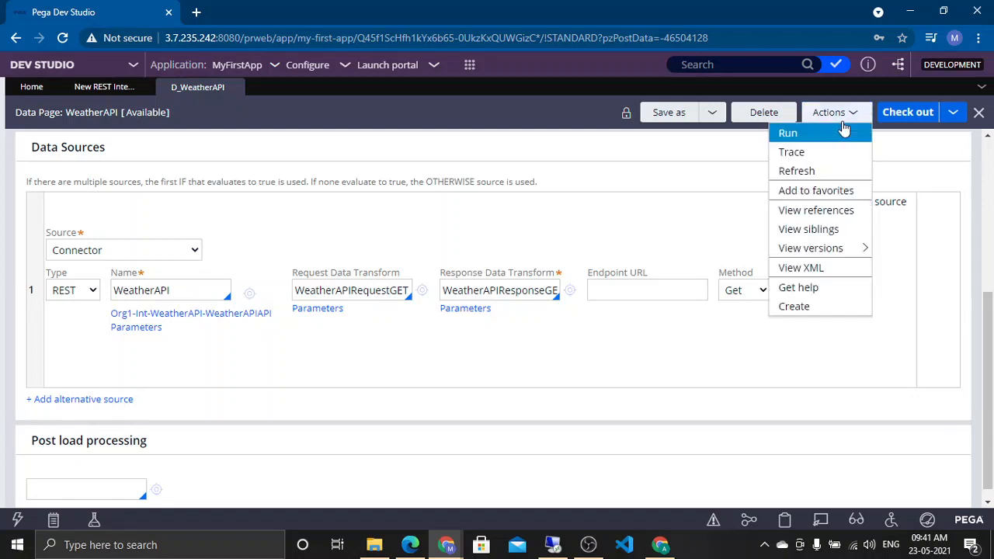
click(805, 152)
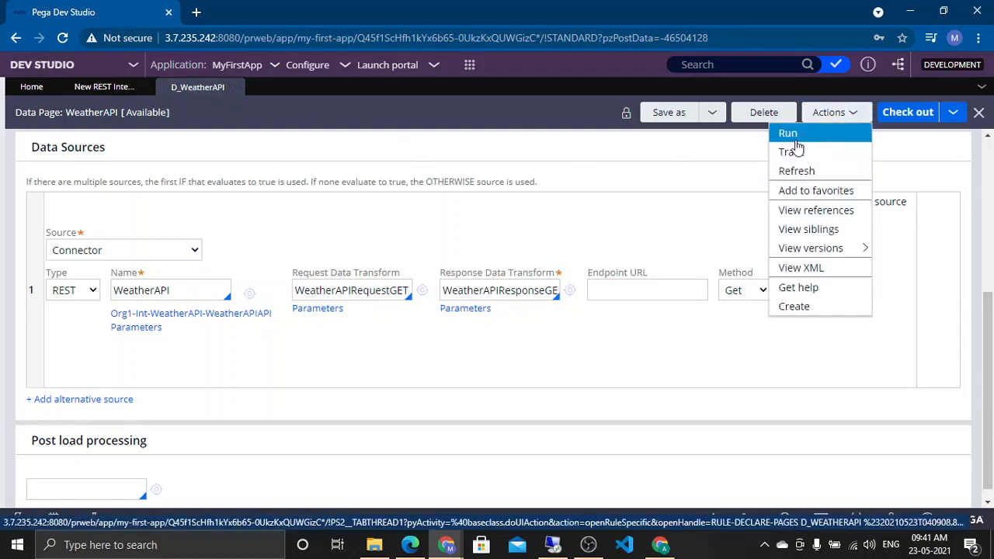
click(679, 22)
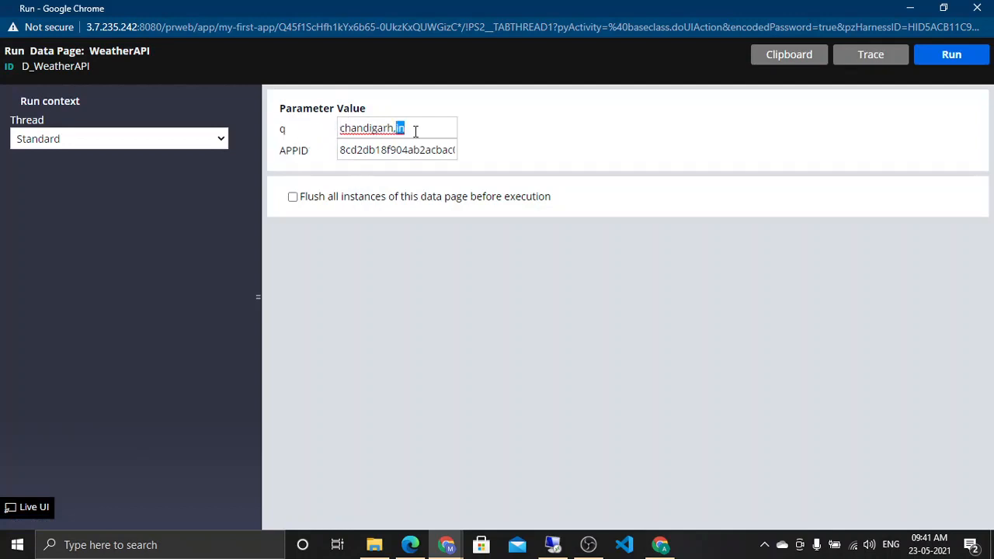
double_click(431, 149)
click(911, 12)
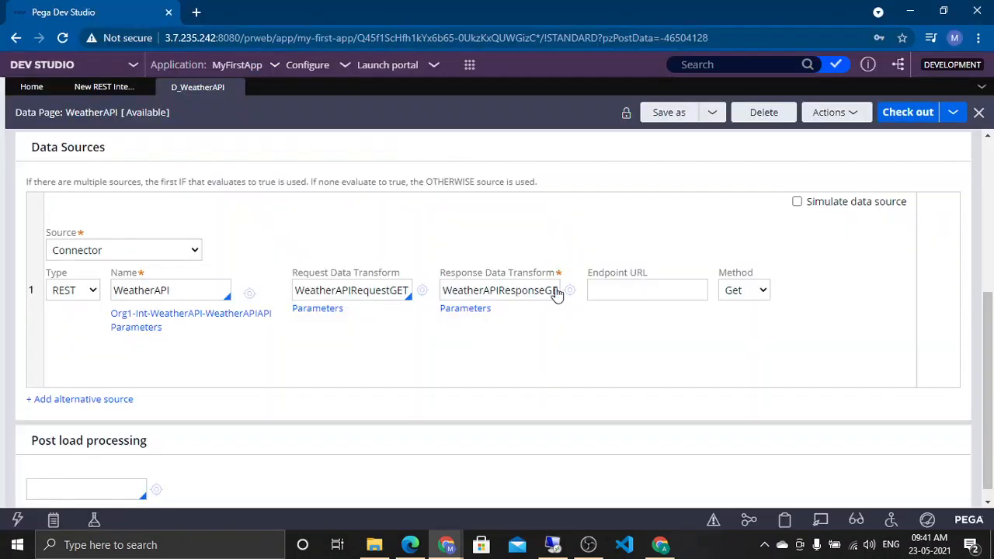
Open the WeatherAPIRequestGET data transform, examine the sources mapped to its query targets, and return to the data page.
click(422, 291)
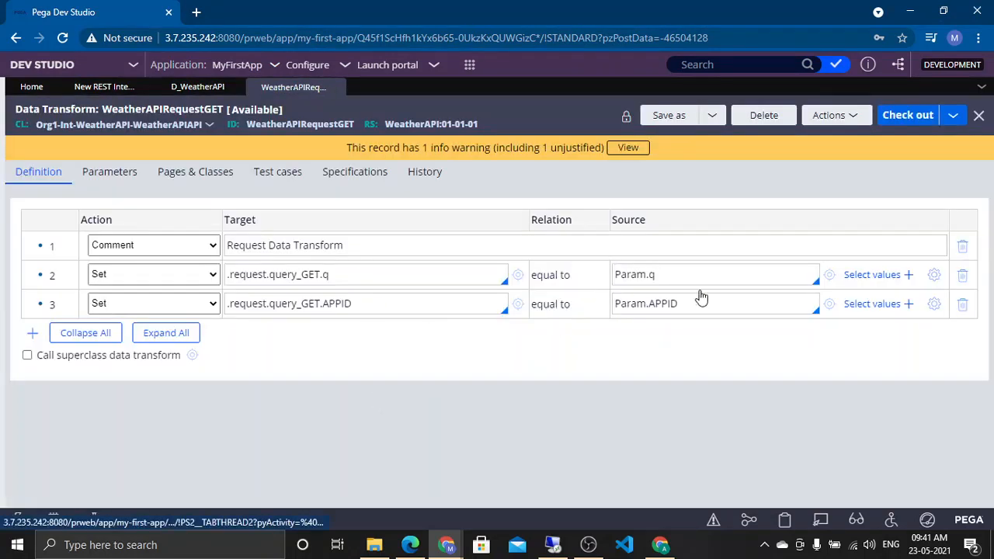
double_click(680, 305)
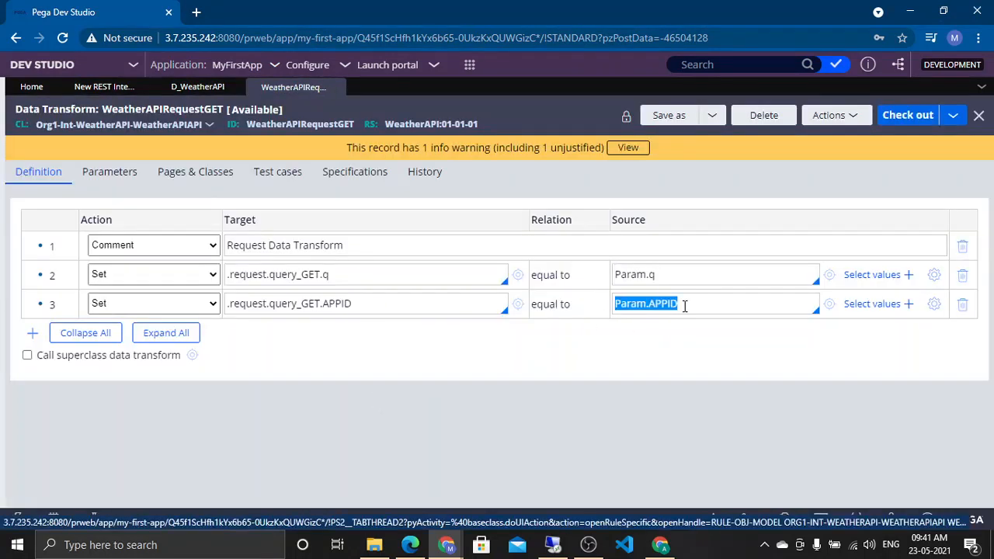
click(203, 84)
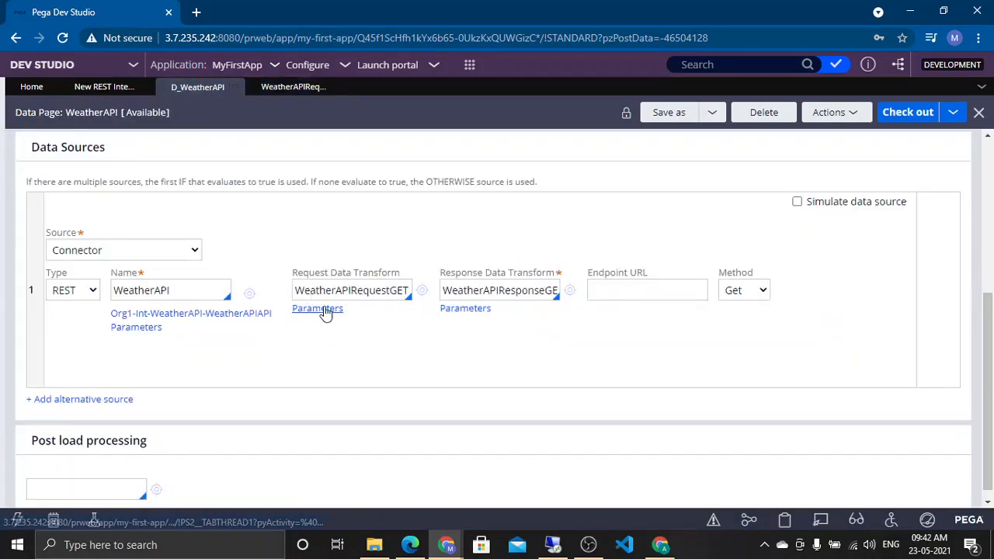
Check the request transform's parameter passing setting and the data page's own parameters and default values, then return to its definition.
click(326, 310)
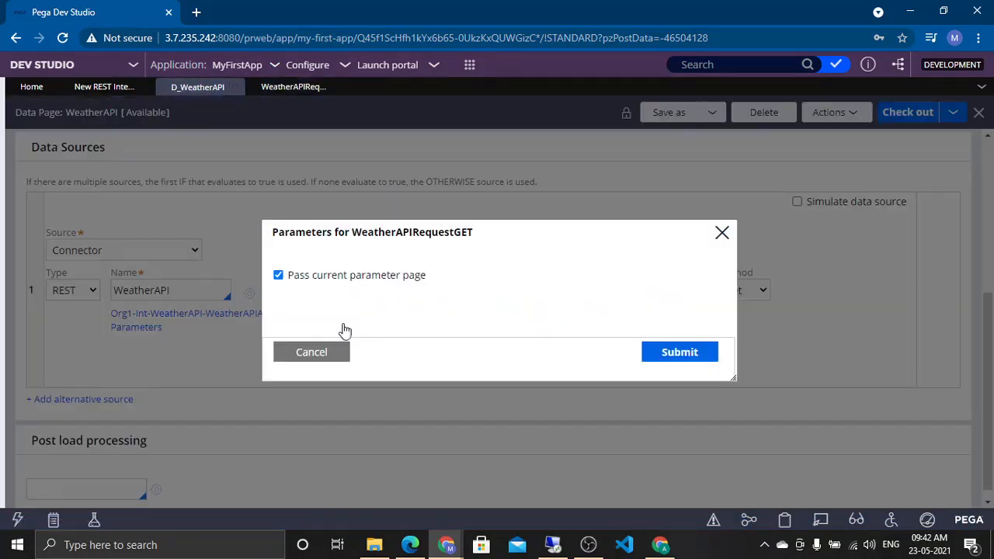
click(334, 356)
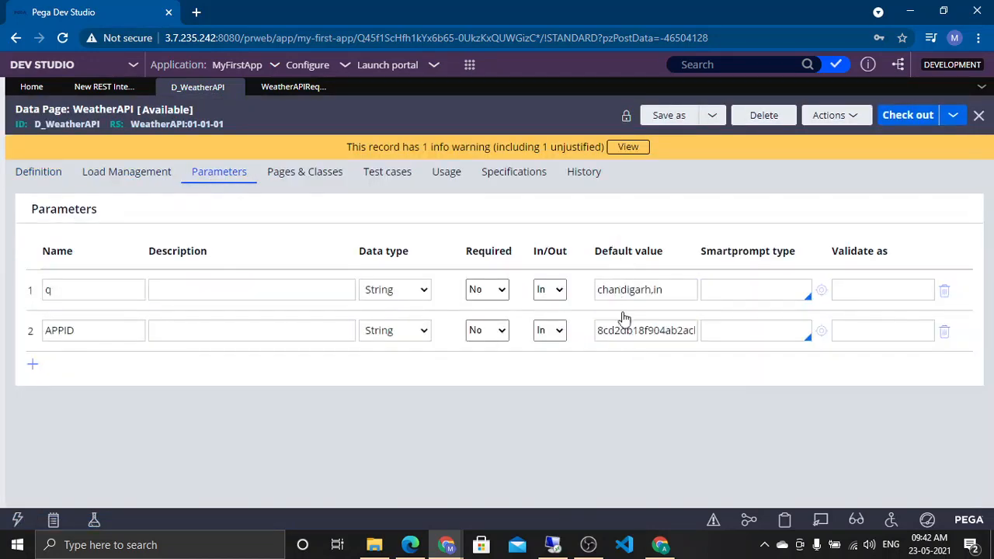
double_click(67, 124)
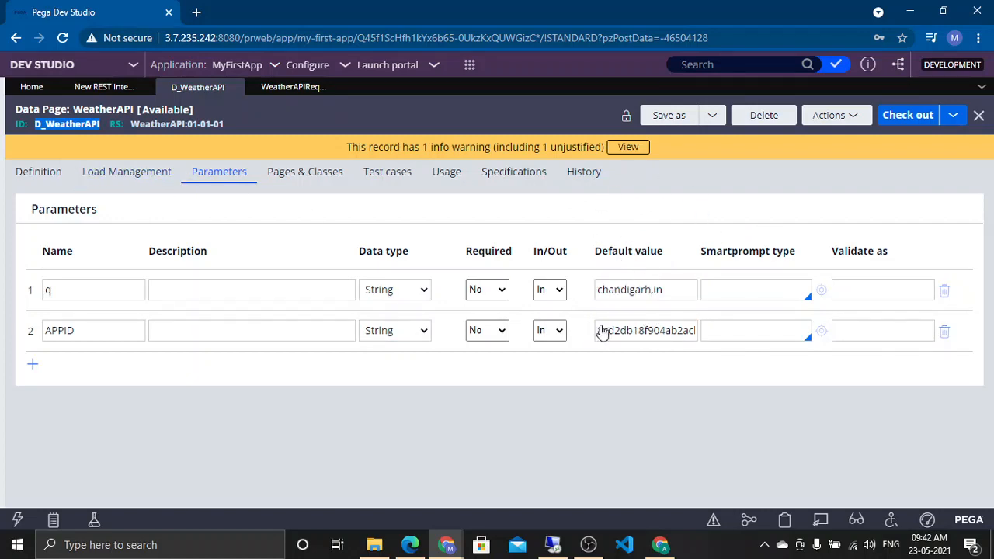
click(49, 177)
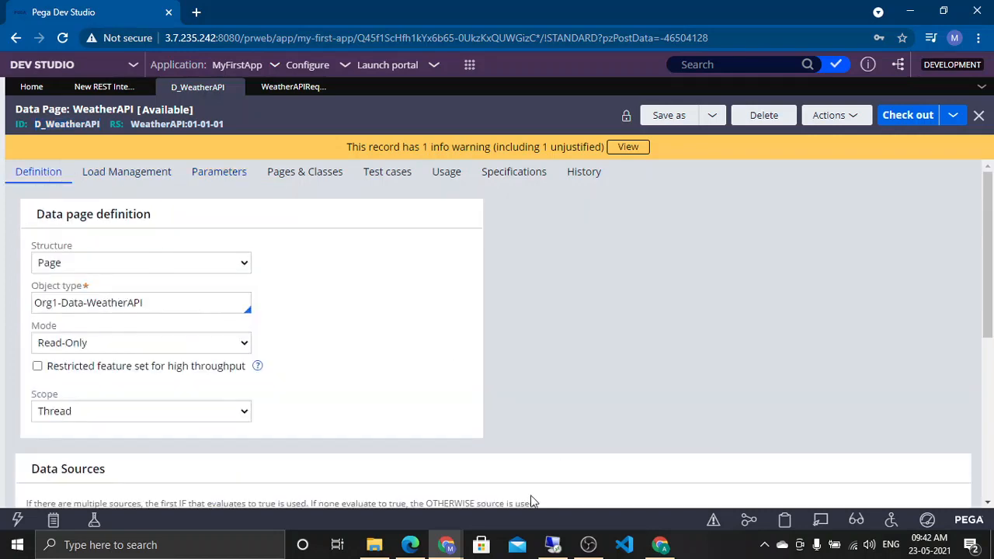
Run the WeatherAPI data page with all of its instances flushed before execution.
mouse_move(447, 544)
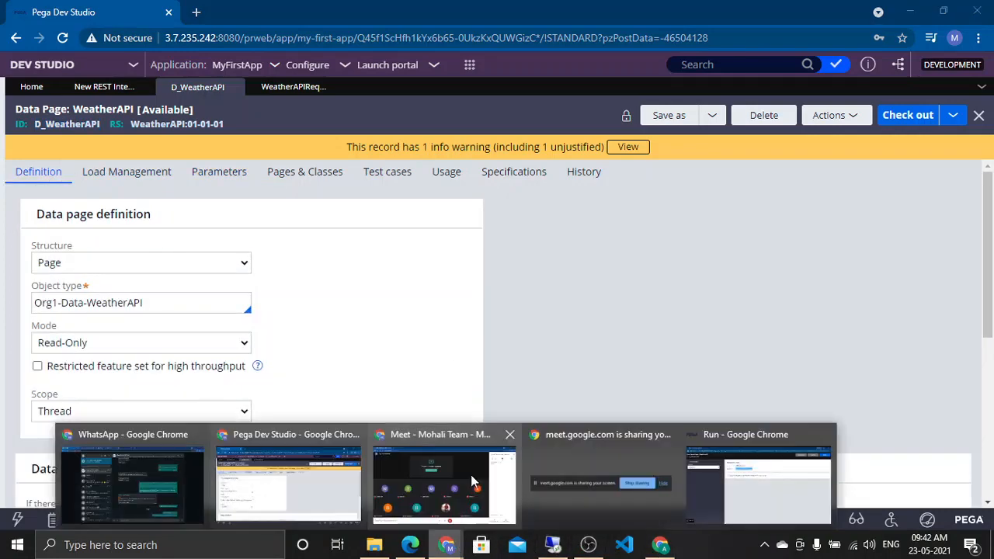
click(774, 500)
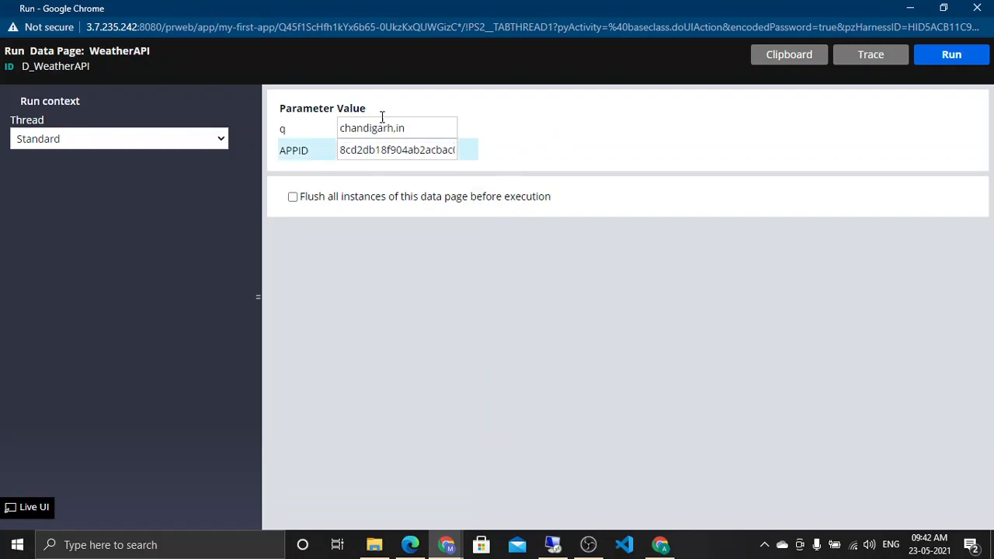
click(293, 197)
click(941, 55)
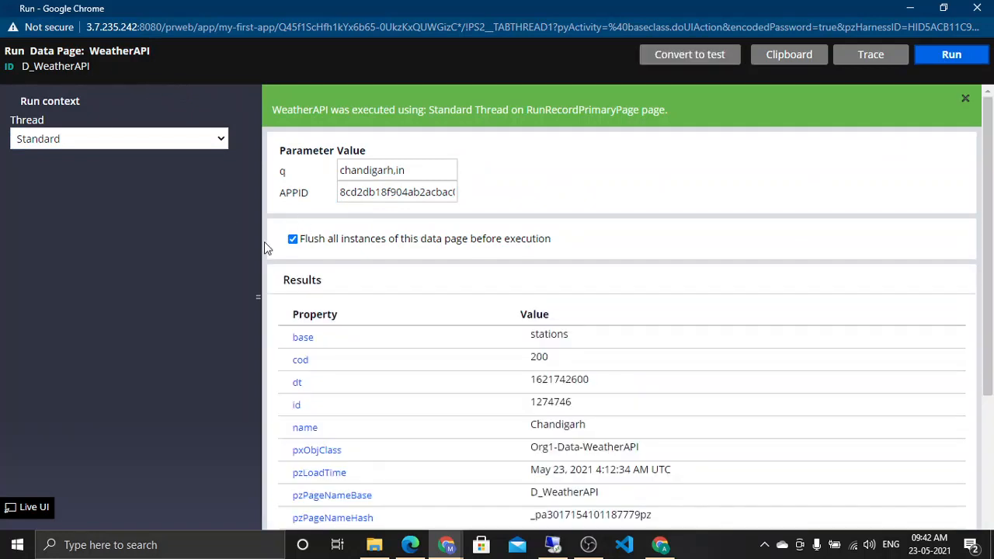
Review the top-level properties and values in the data page's run results.
scroll(692, 388, down, 3)
scroll(563, 389, up, 3)
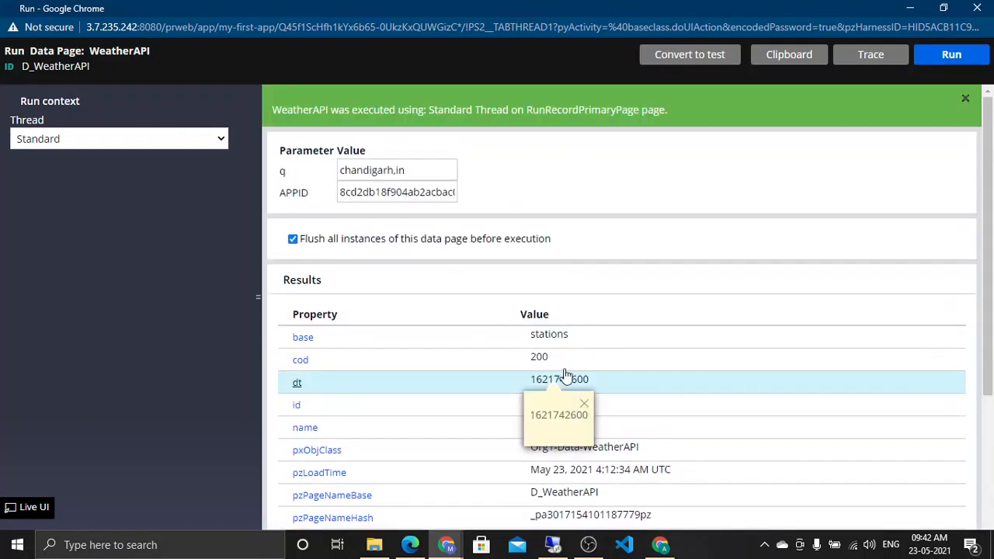
scroll(544, 326, down, 2)
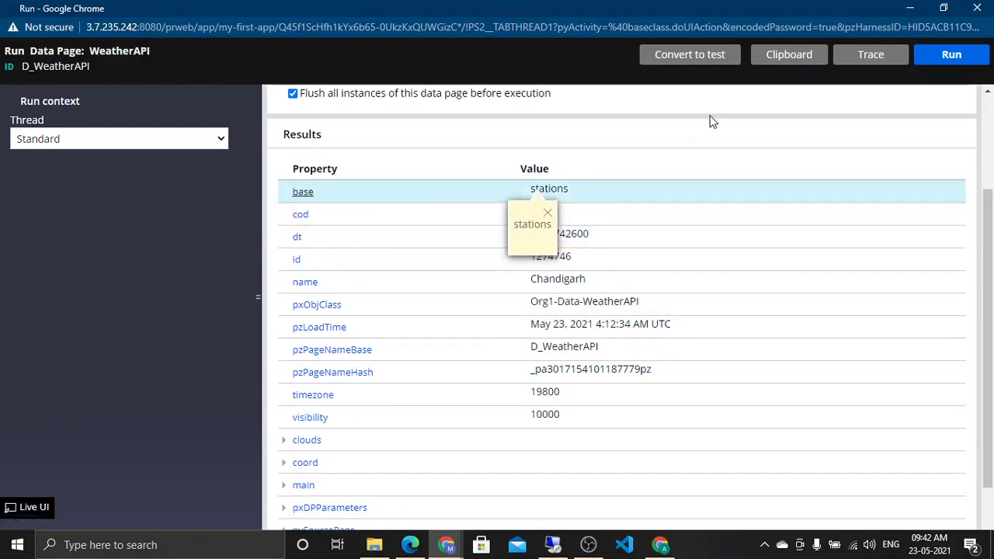
click(547, 213)
scroll(710, 303, down, 1)
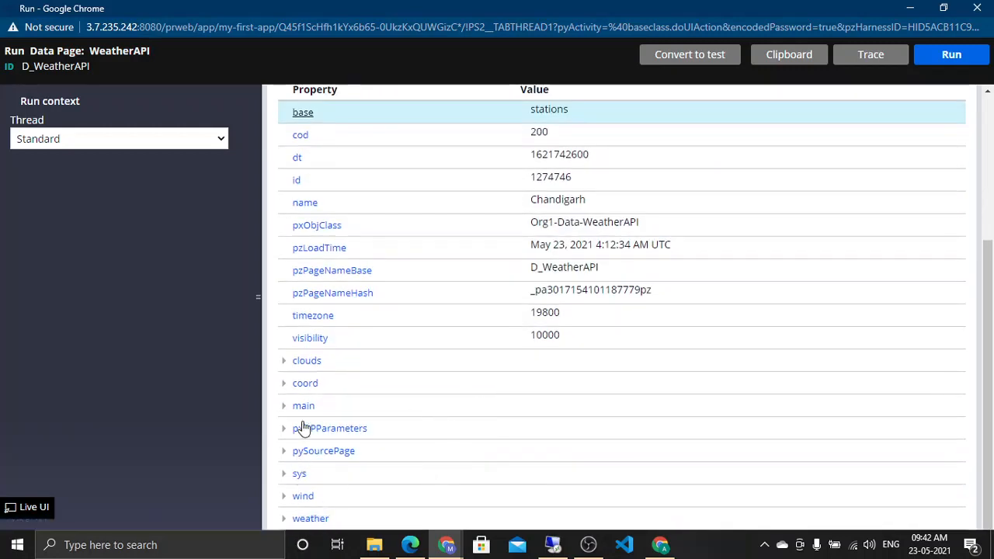
Expand the clouds page in the run results and inspect its "all" property value.
click(281, 361)
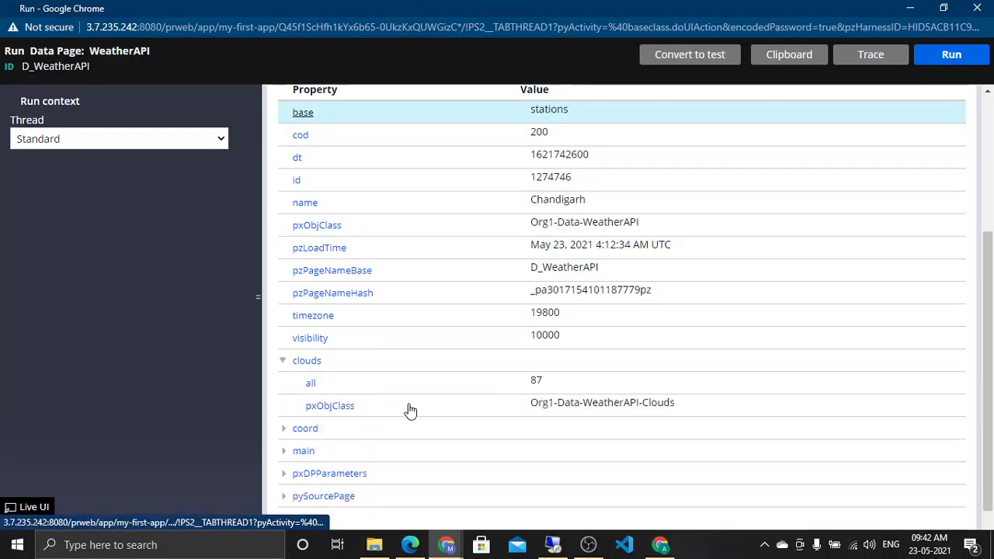
click(527, 388)
mouse_move(537, 386)
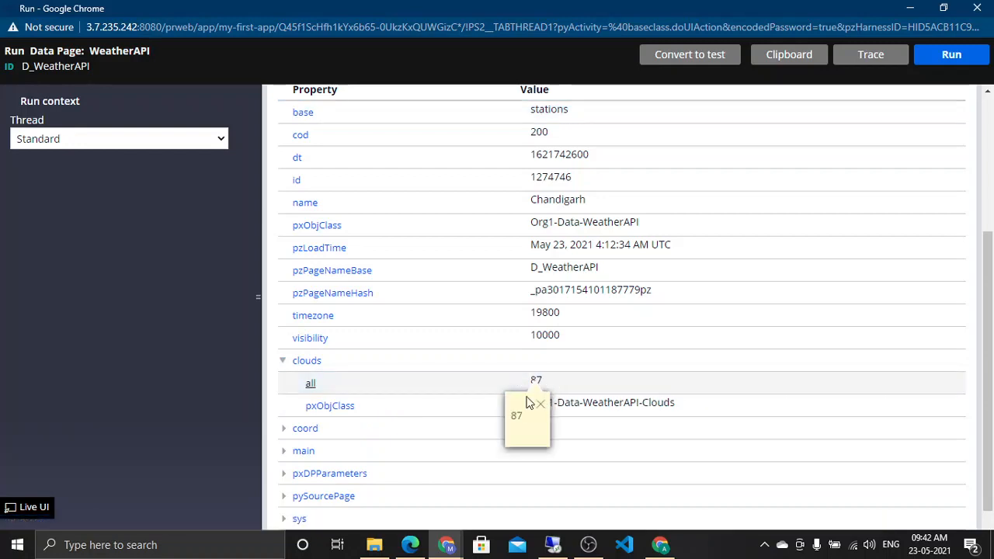
click(539, 386)
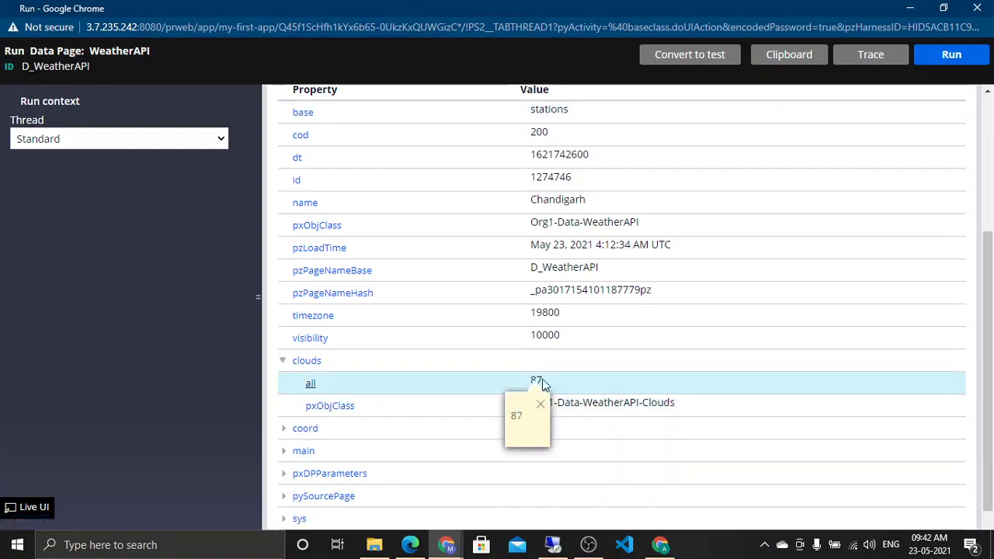
mouse_move(449, 546)
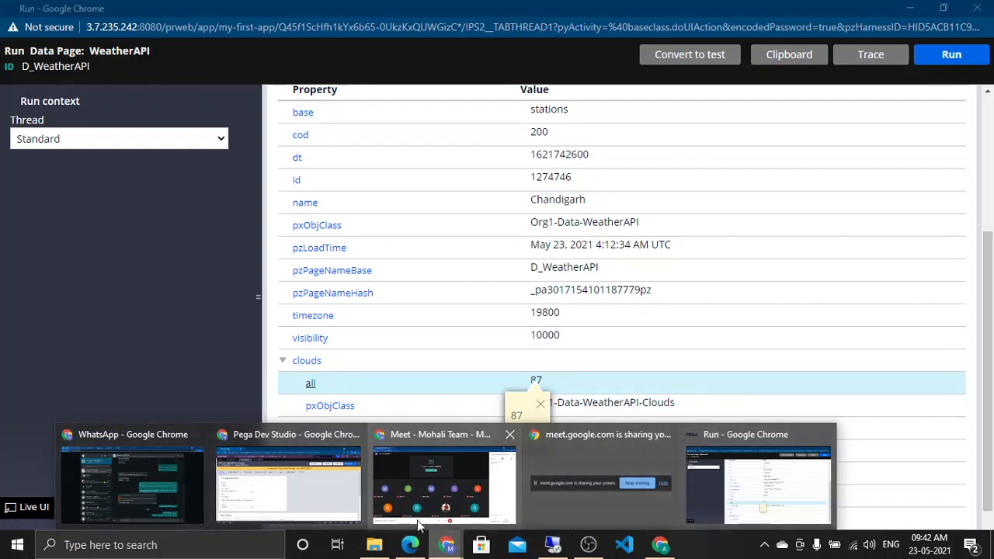
Switch to the Airbnb scenario requirements PDF in Microsoft Edge and enlarge the document's zoom by two levels.
click(410, 545)
click(988, 160)
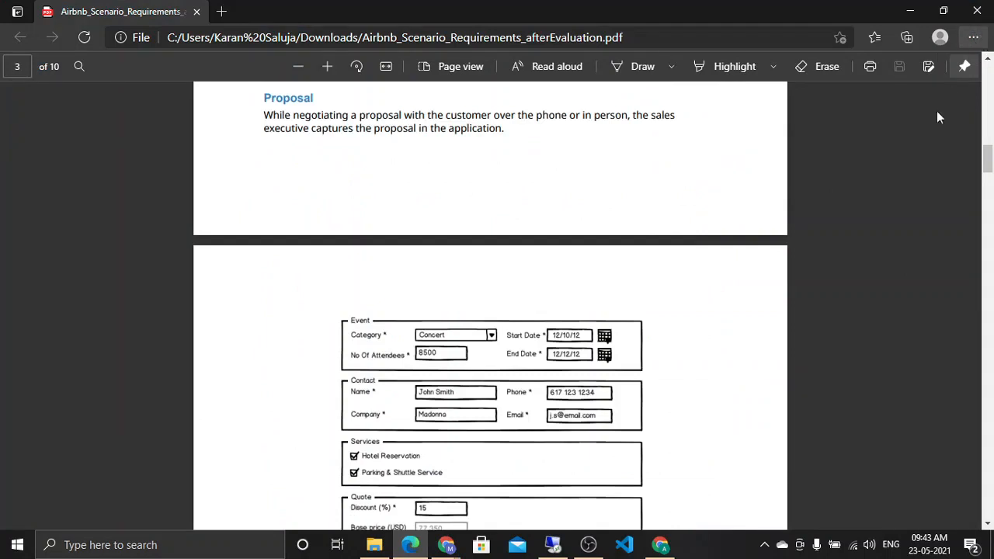
click(973, 37)
click(948, 136)
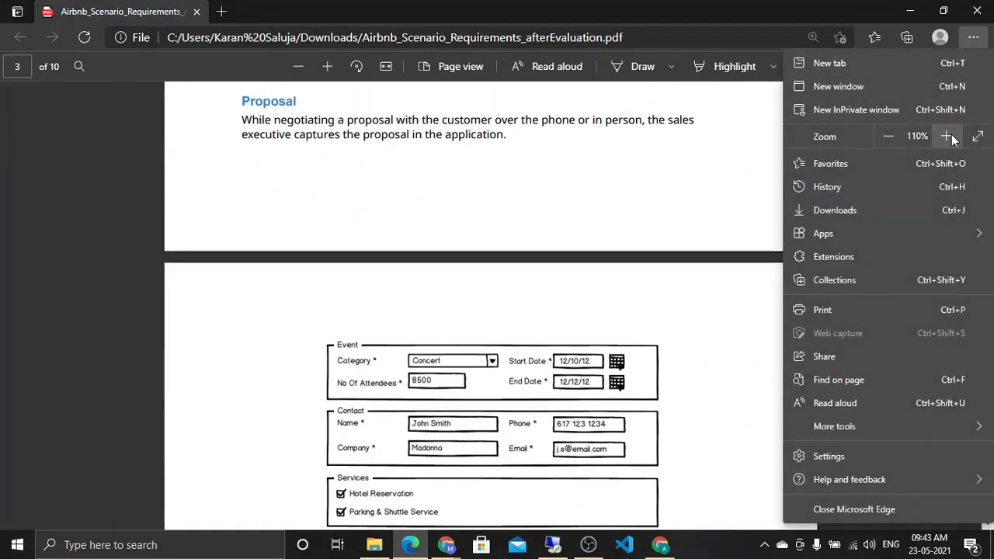
click(948, 135)
click(660, 313)
Find the Integration requirements section on page 8 of the PDF and examine its paragraph about the weather web service.
scroll(662, 313, up, 2)
scroll(661, 314, down, 15)
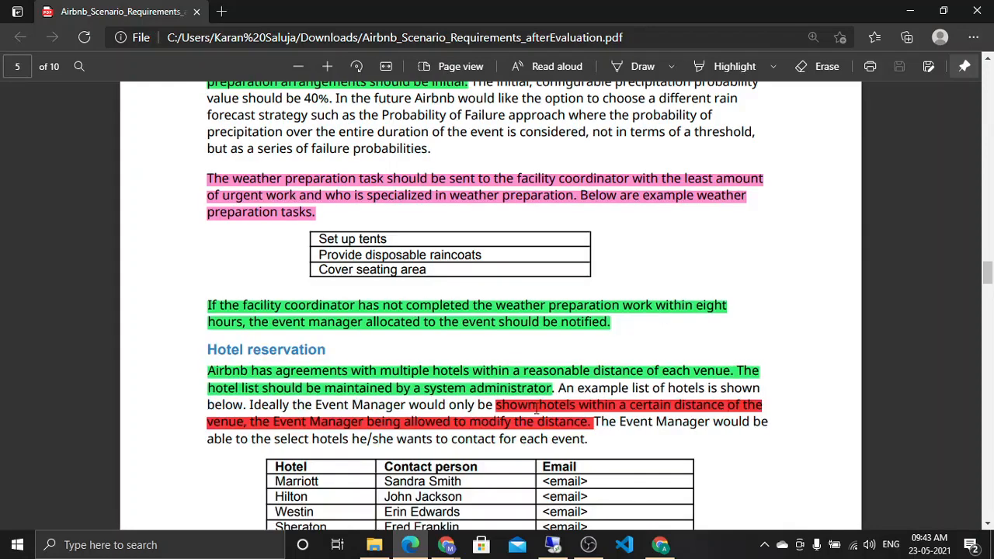
scroll(618, 368, down, 10)
scroll(617, 368, down, 6)
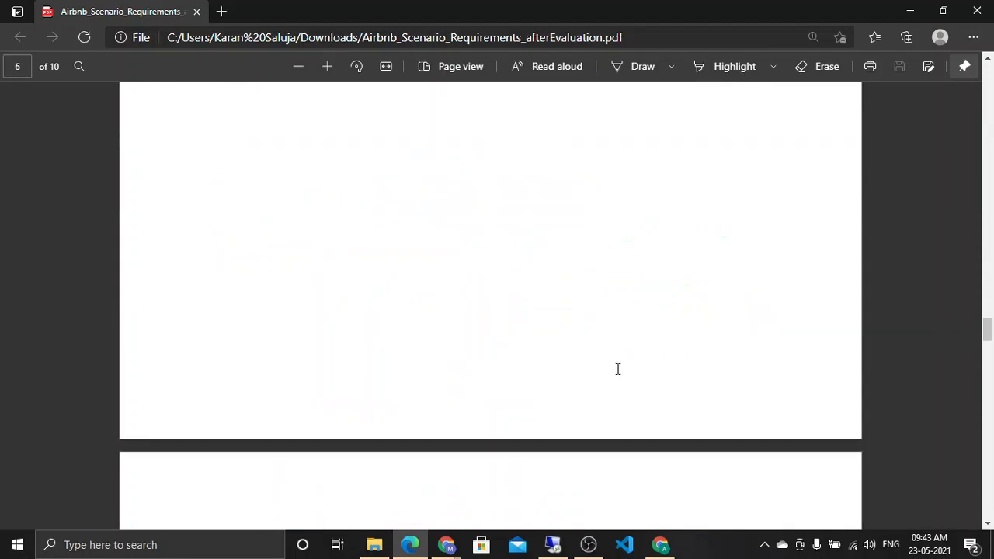
scroll(618, 368, up, 4)
scroll(617, 369, down, 15)
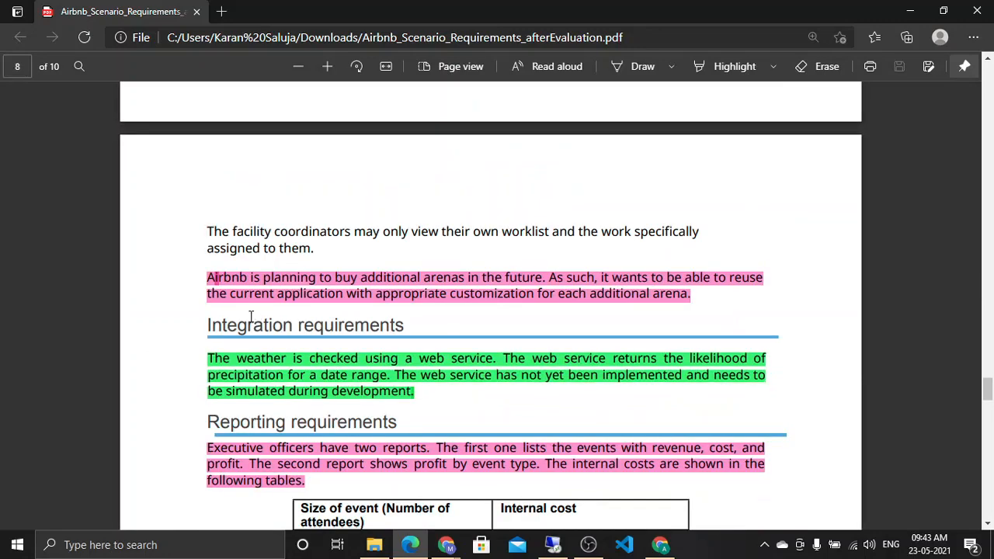
scroll(423, 364, up, 4)
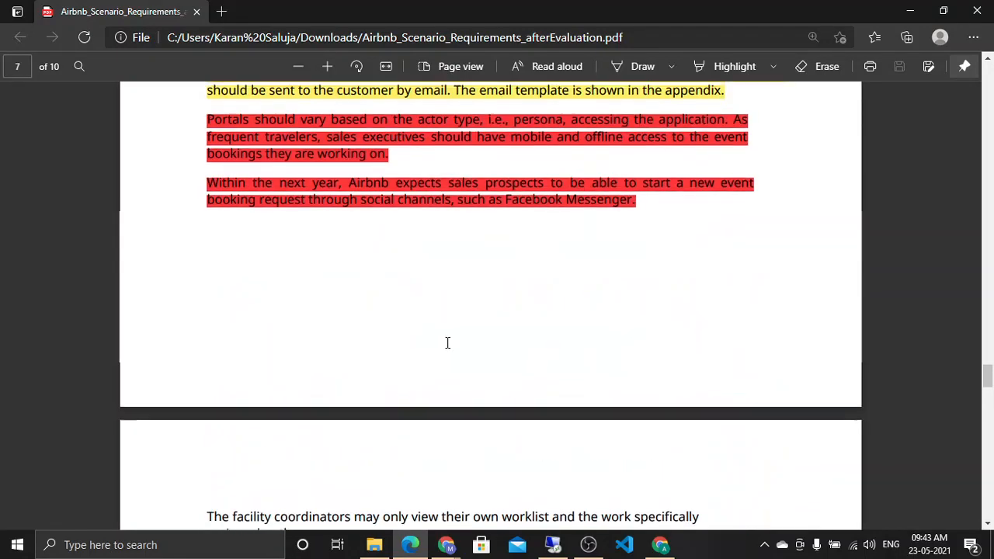
scroll(446, 342, down, 5)
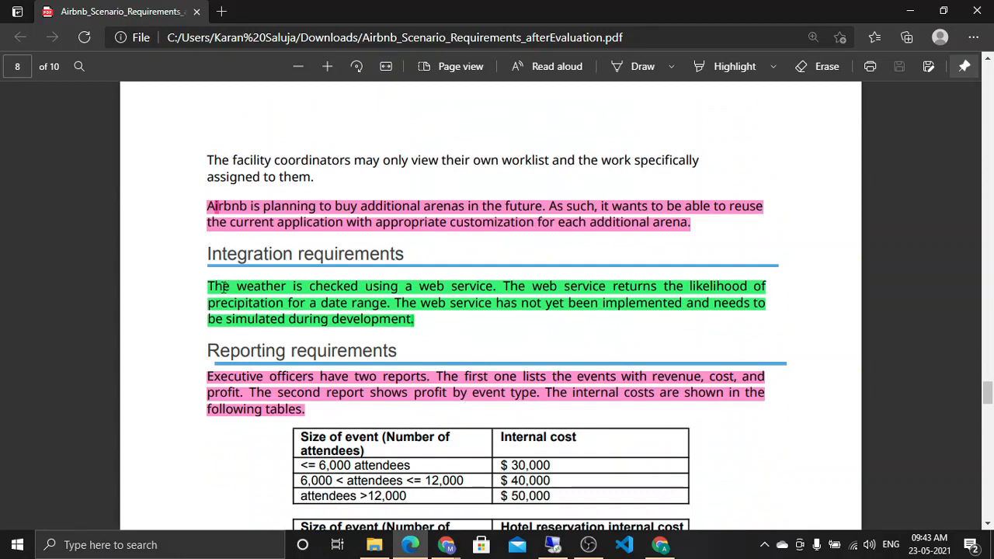
drag(222, 286, 414, 320)
click(415, 322)
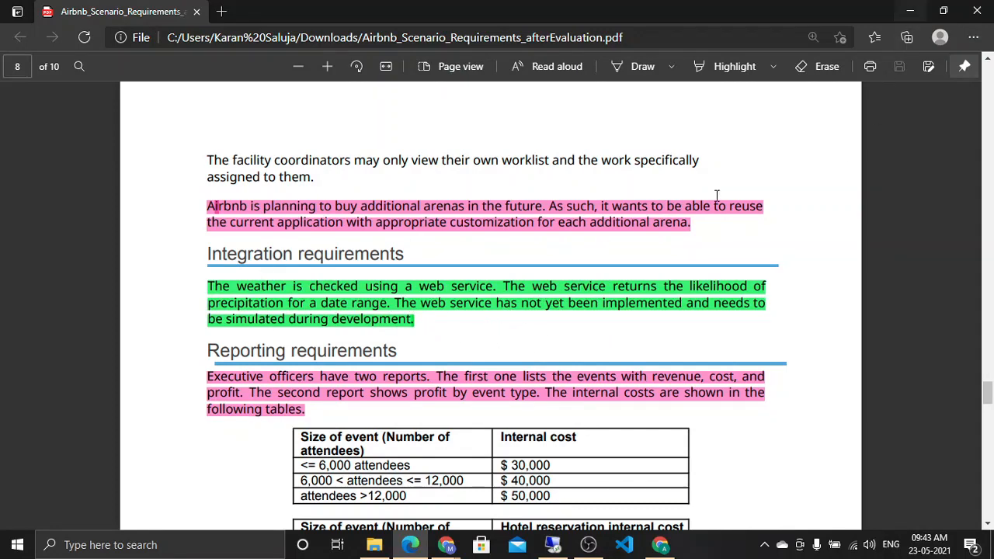
Review the Additional requirements section on page 7, including the feedback, invoice, portal and dashboard paragraphs.
scroll(442, 289, up, 10)
scroll(437, 317, up, 2)
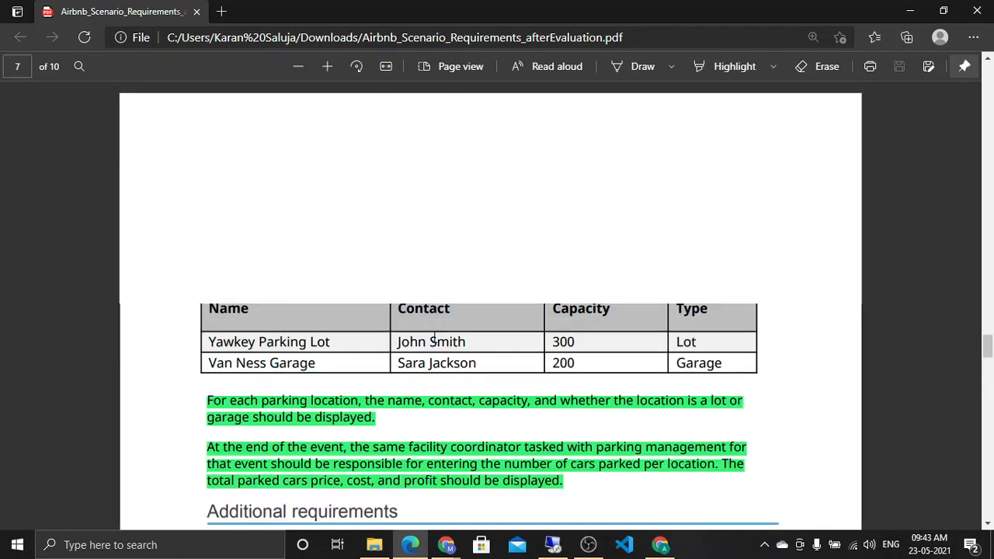
scroll(697, 334, down, 3)
scroll(476, 325, down, 2)
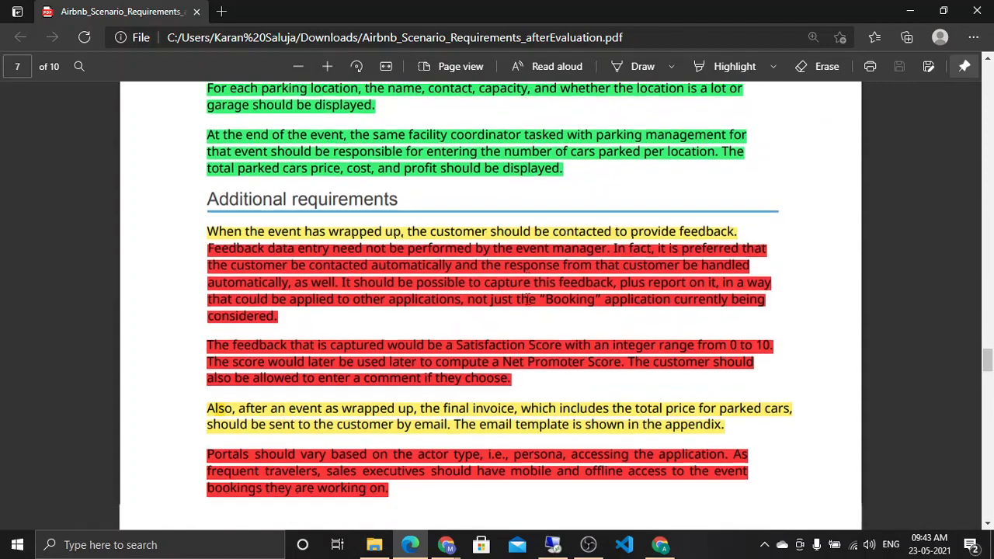
scroll(697, 353, down, 1)
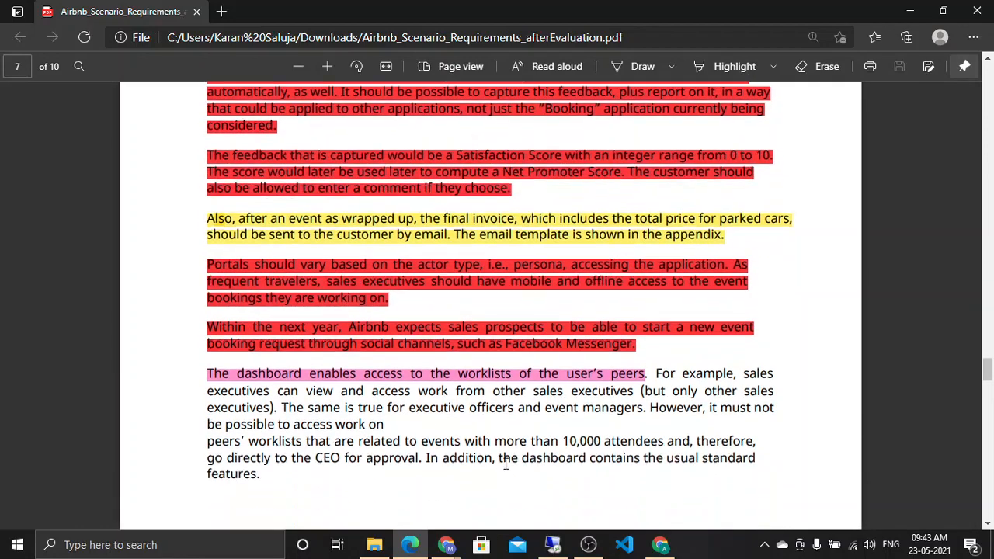
scroll(486, 315, up, 1)
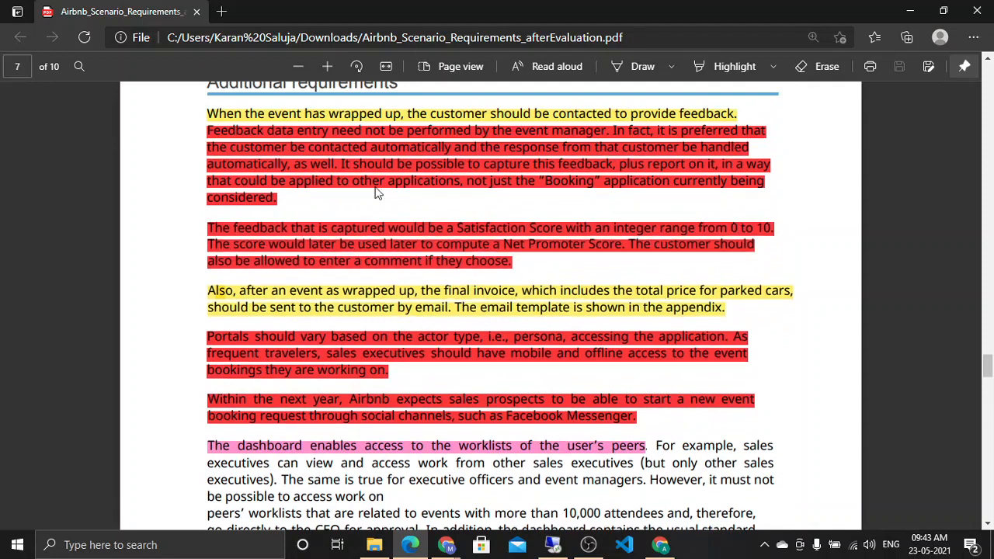
Return to the WeatherAPI run results in Chrome to check the run parameters, then go back to the data page's definition in Dev Studio.
click(910, 11)
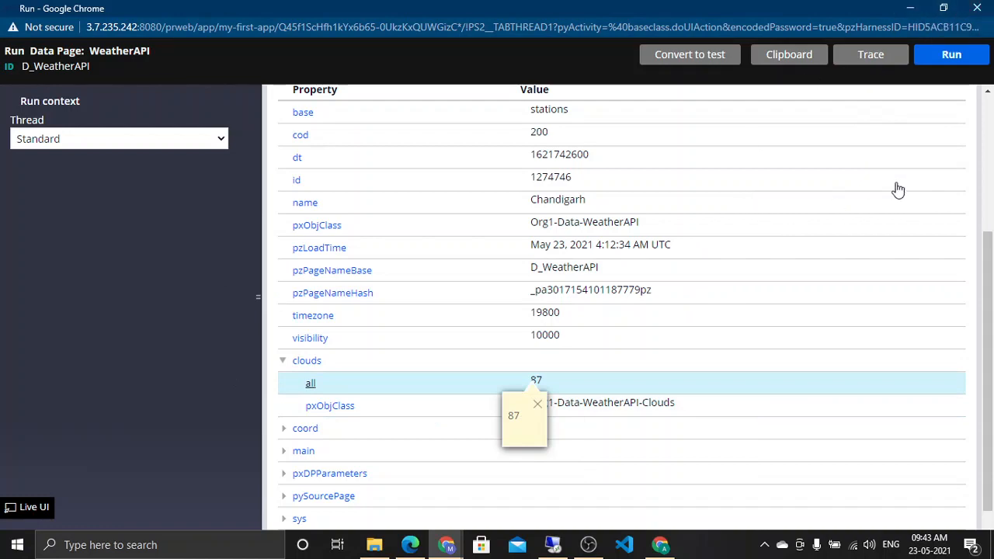
scroll(975, 242, up, 3)
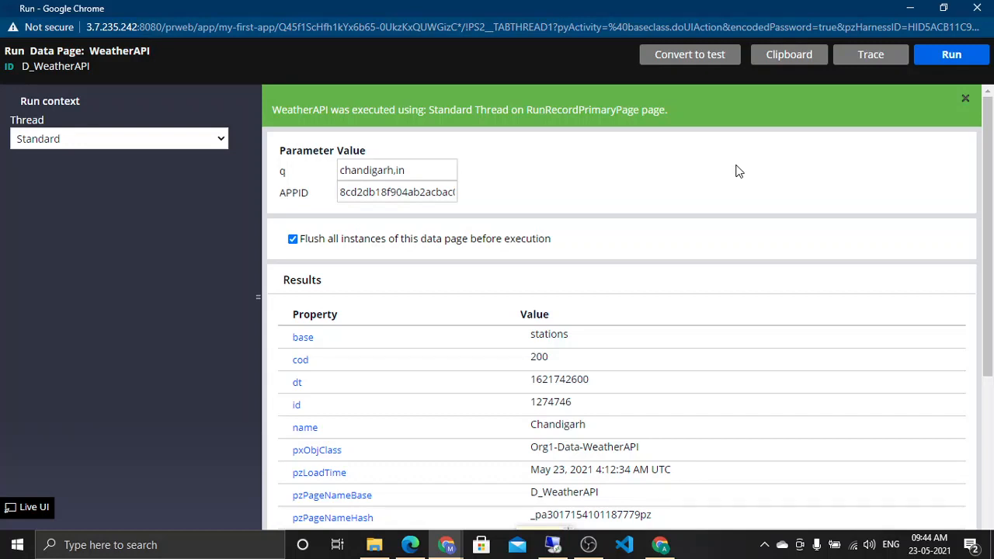
click(910, 8)
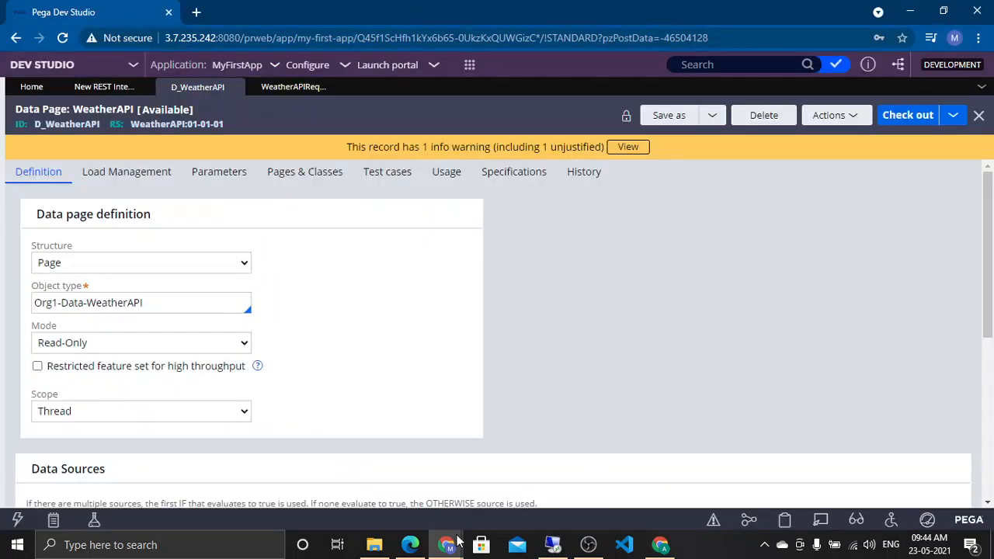